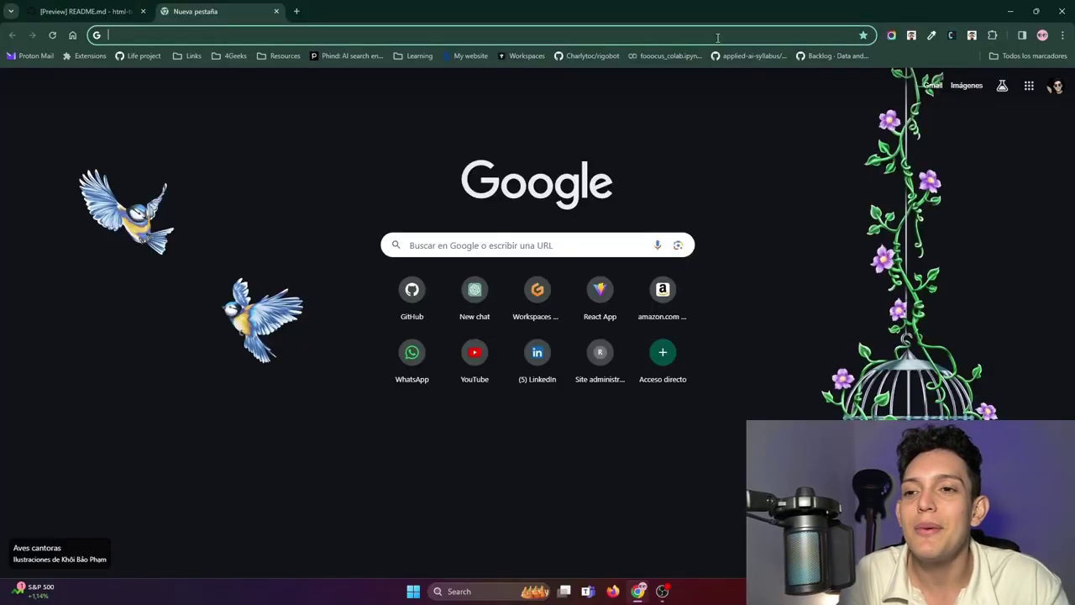
# Find the Rigobot GPT extension page in the Chrome Web Store at chromewebstore.google.com/?hl=es by searching for "rigo".
pyautogui.click(492, 34)
pyautogui.write('chromewebstore.google.com/?hl=es')
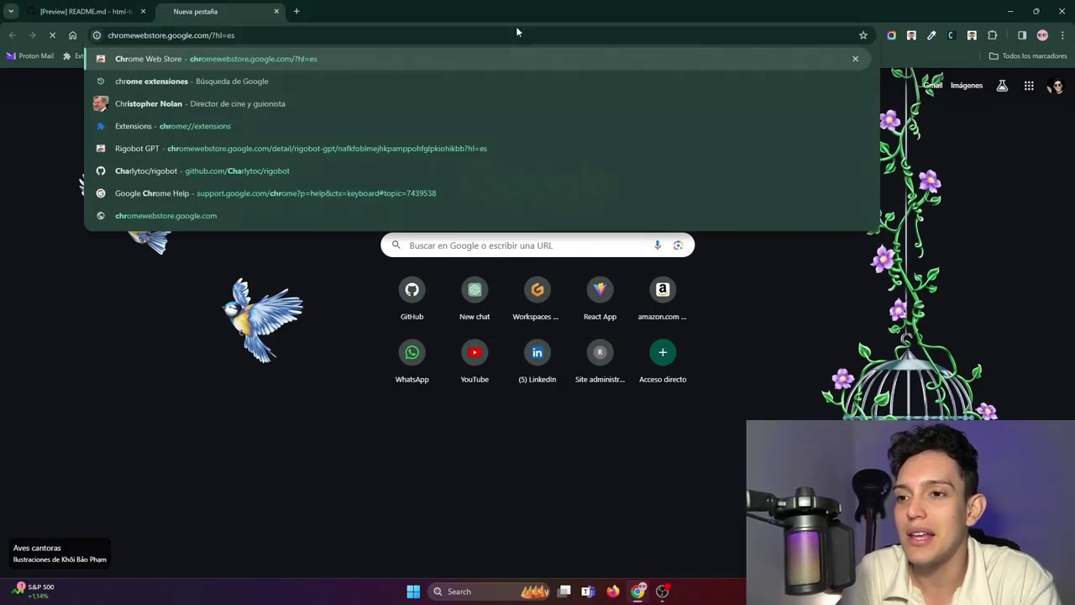
pyautogui.press('Return')
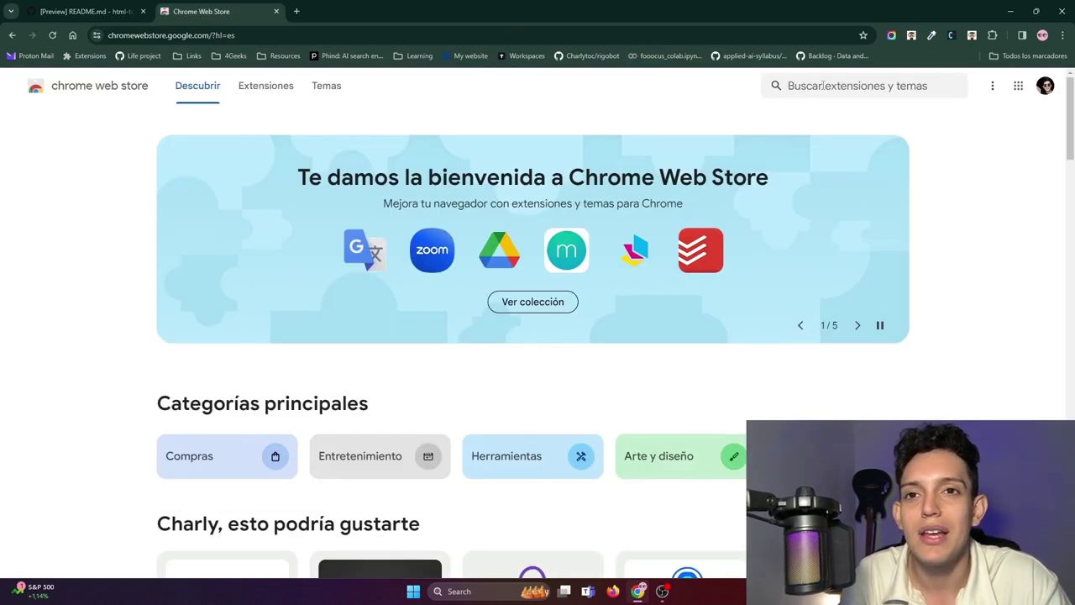
pyautogui.click(822, 86)
pyautogui.write('rigo')
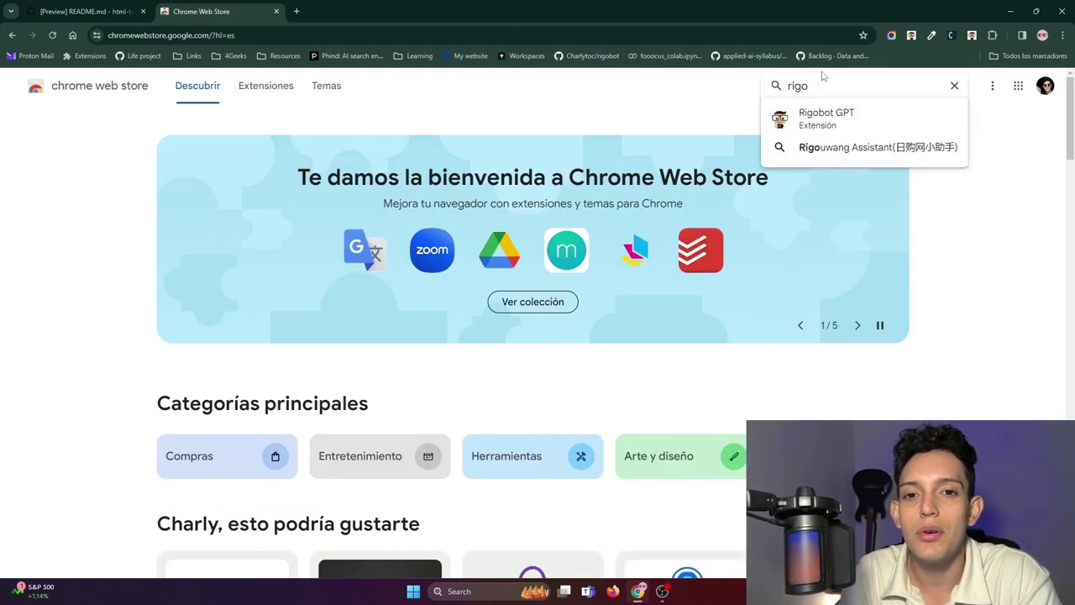
pyautogui.press('Down')
pyautogui.press('Return')
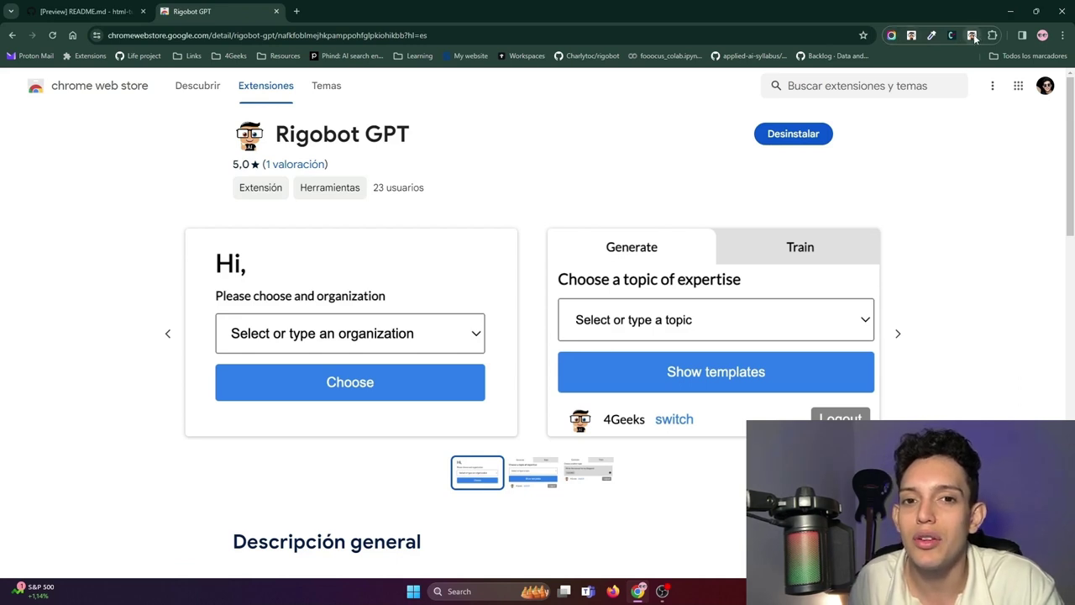
# Log out of the Rigobot extension and log back in with the account's e-mail and password.
pyautogui.click(911, 36)
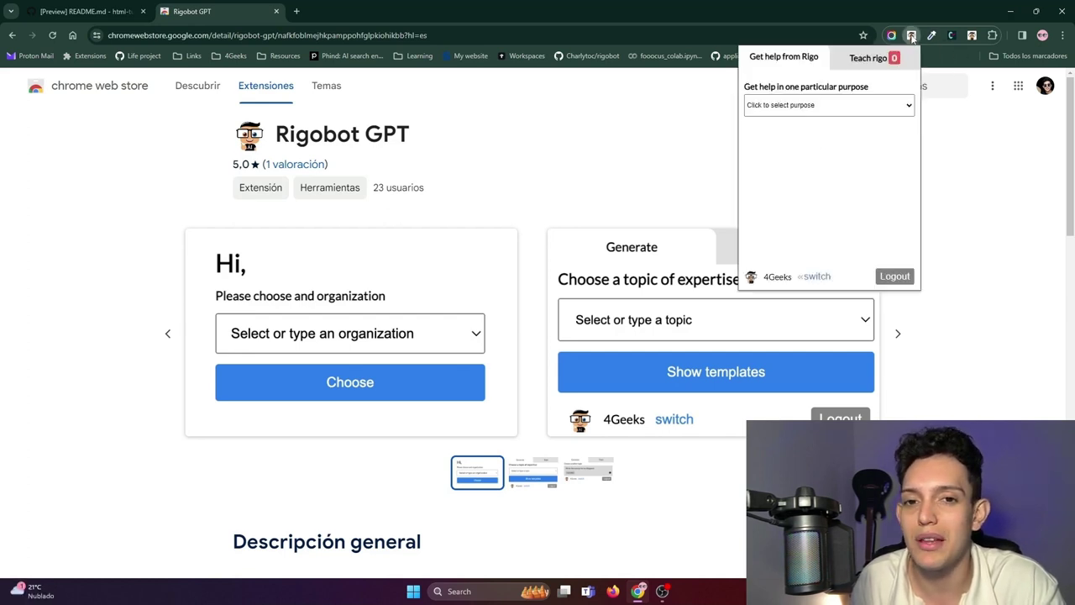
pyautogui.click(895, 277)
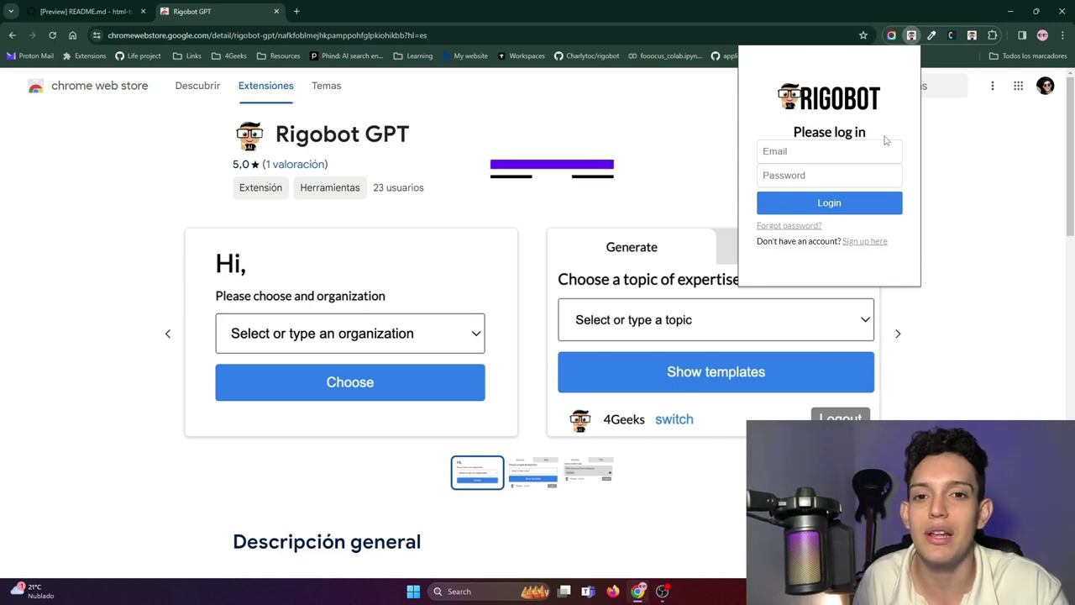
pyautogui.click(868, 160)
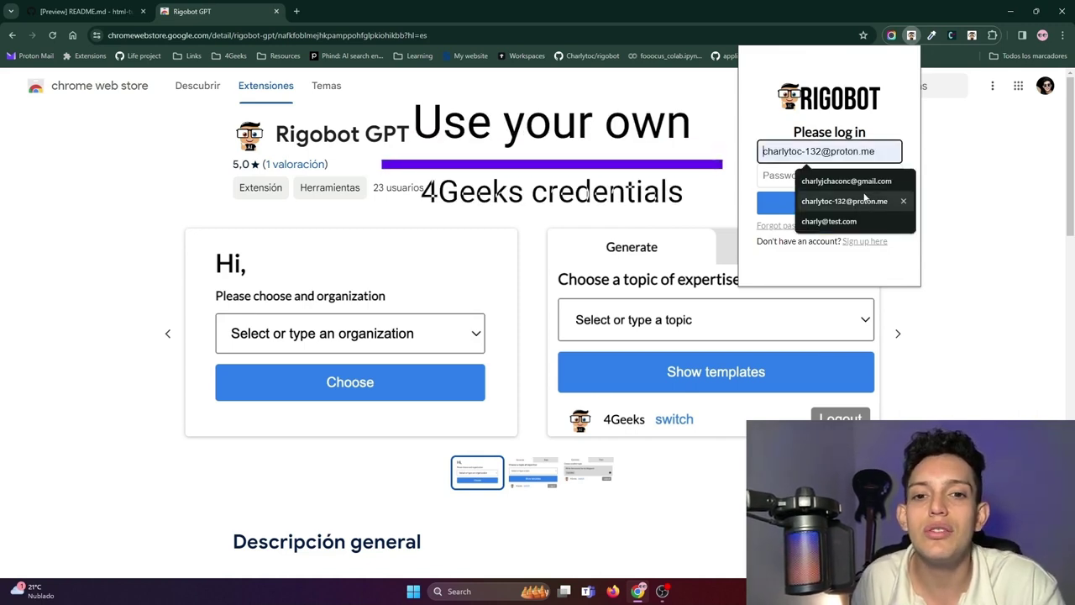
pyautogui.click(845, 180)
pyautogui.click(840, 176)
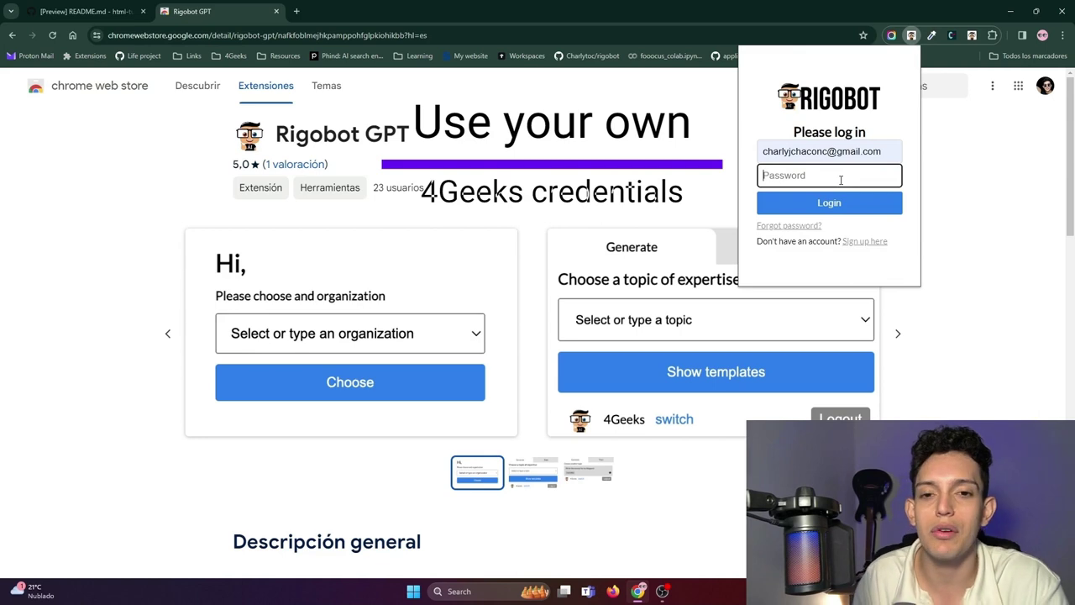
pyautogui.write('•••••••')
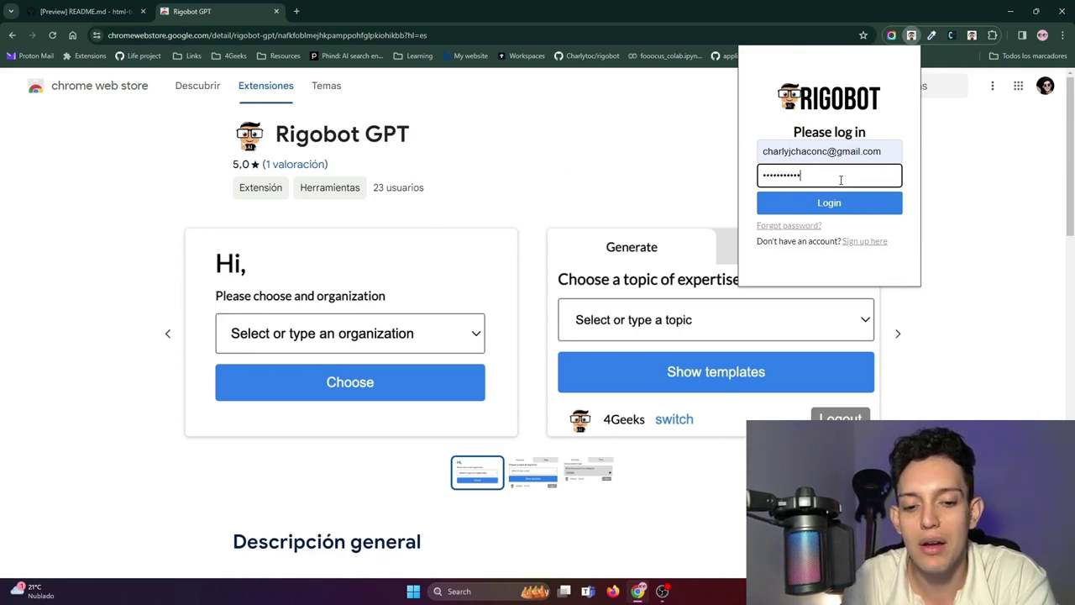
pyautogui.press('Tab')
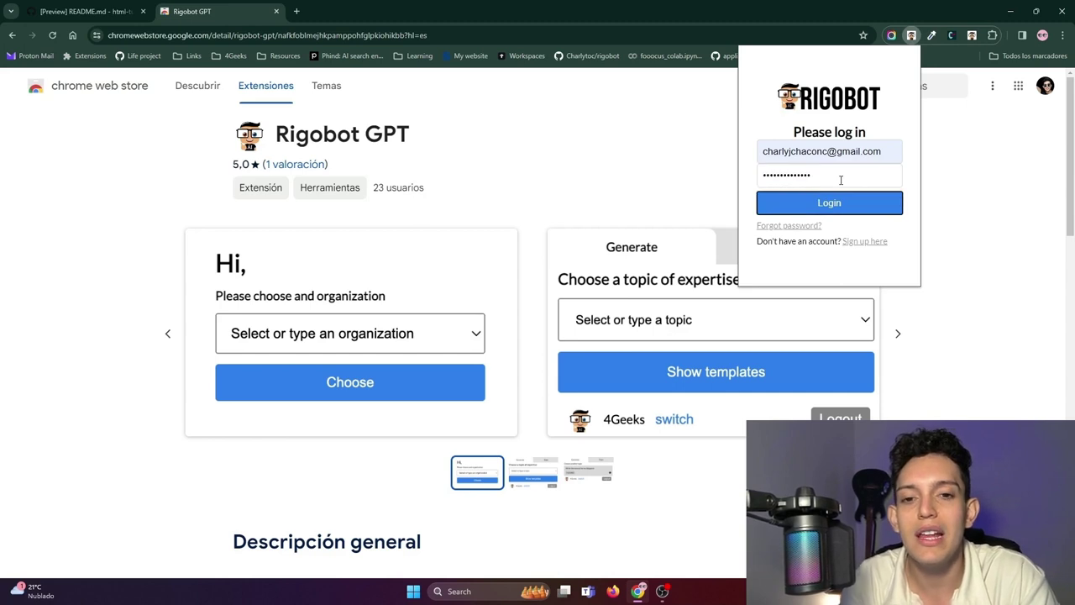
pyautogui.press('Return')
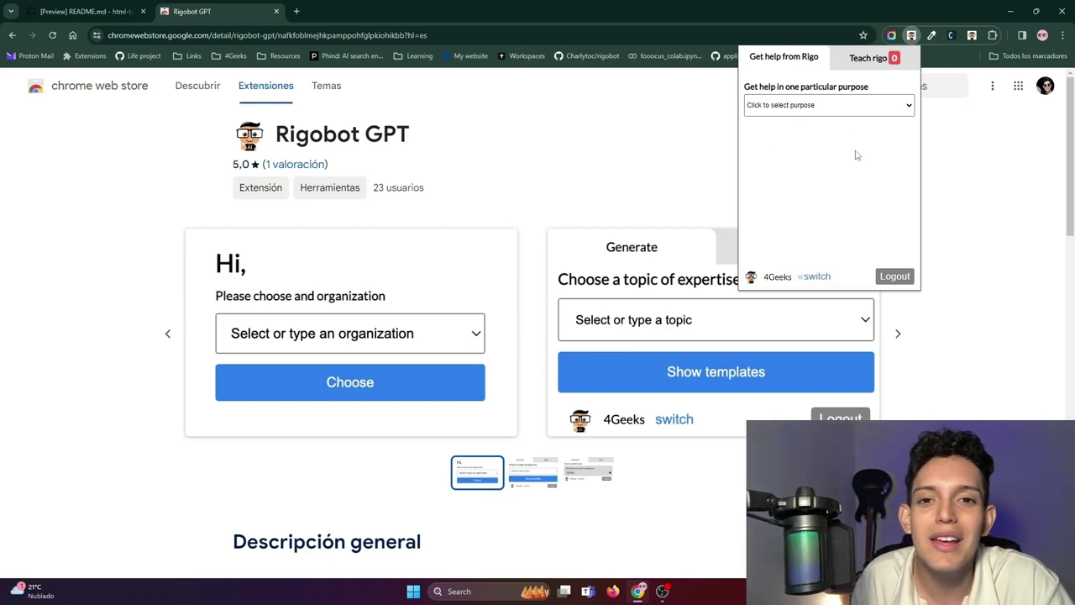
# Select the Ideal 4Geeks Mentor purpose in Rigobot and open its Code interpreter template.
pyautogui.click(858, 111)
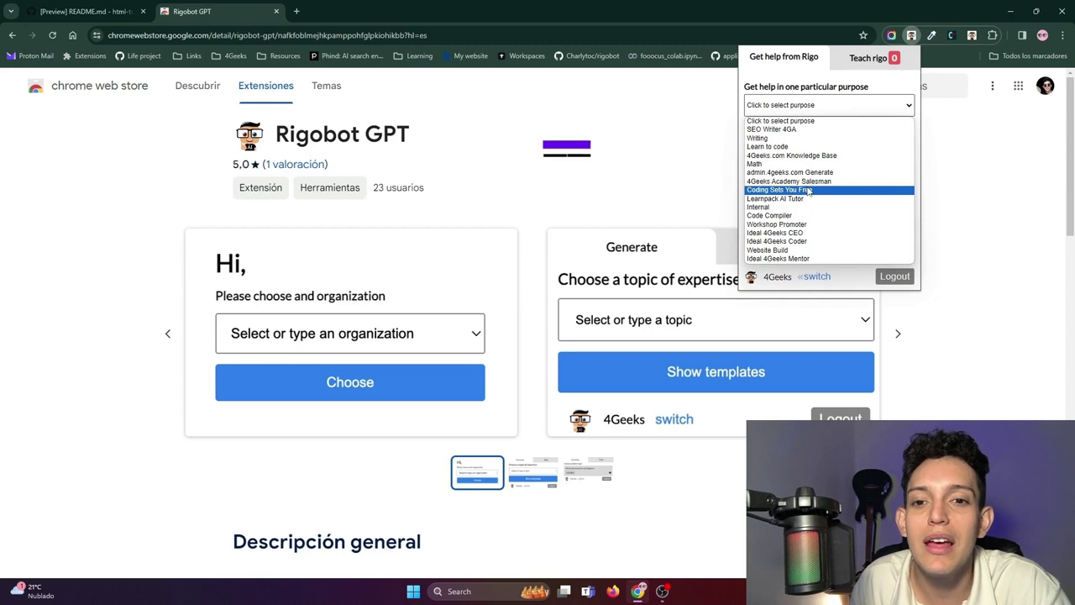
pyautogui.click(791, 260)
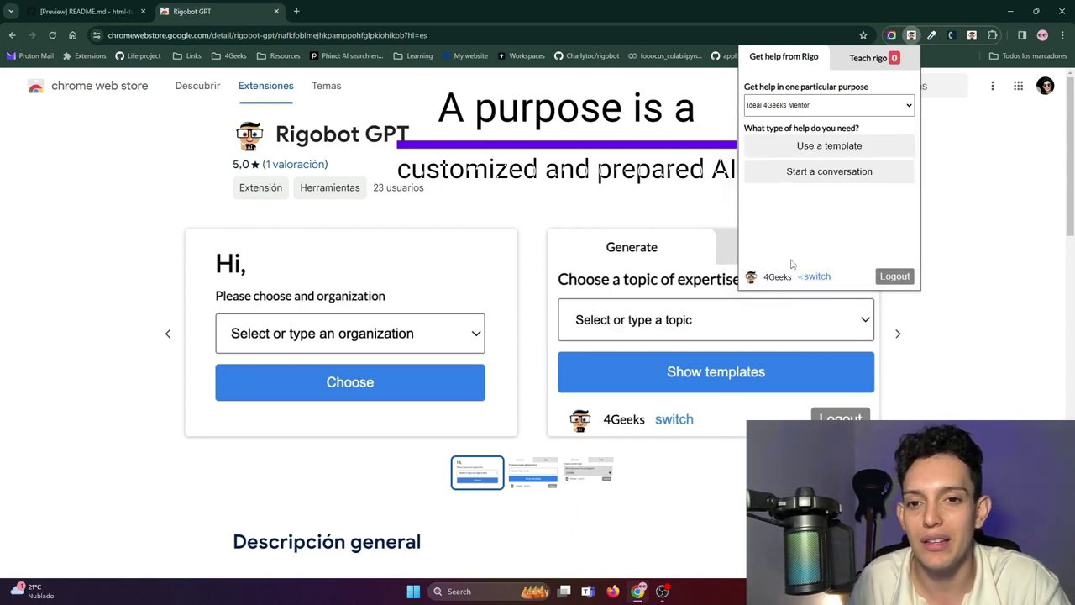
pyautogui.click(845, 147)
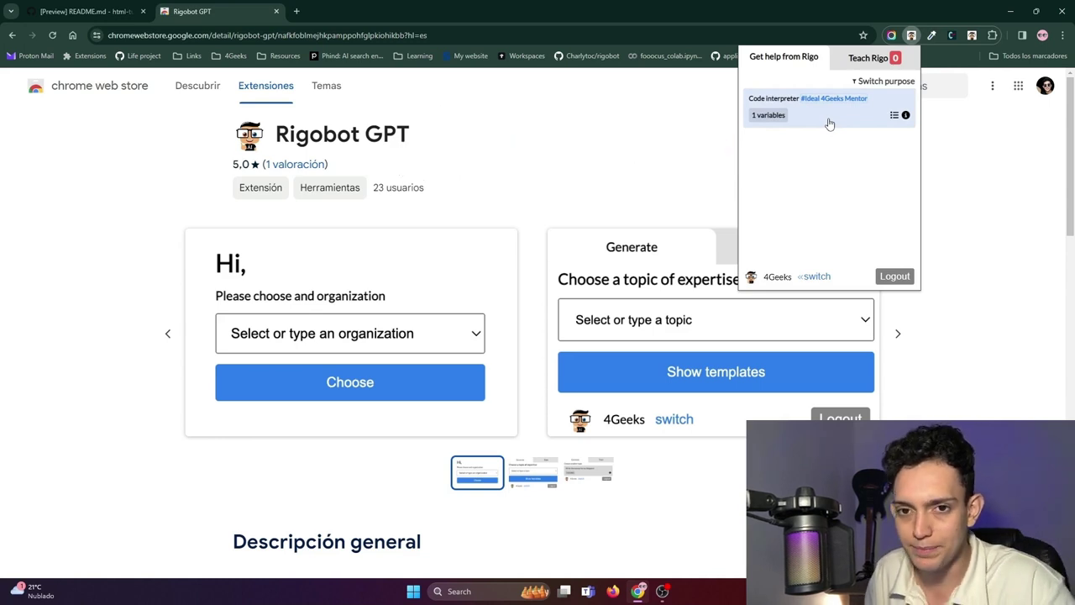
pyautogui.click(830, 125)
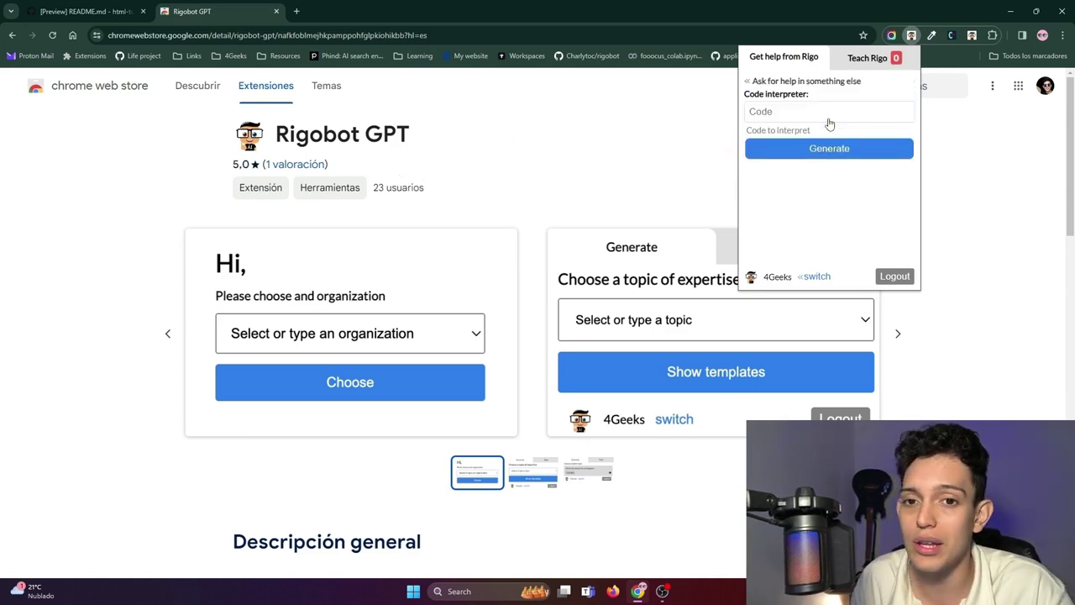
# Generate the Code interpreter output for print("Hello World"), review the response and close the chat page.
pyautogui.click(830, 104)
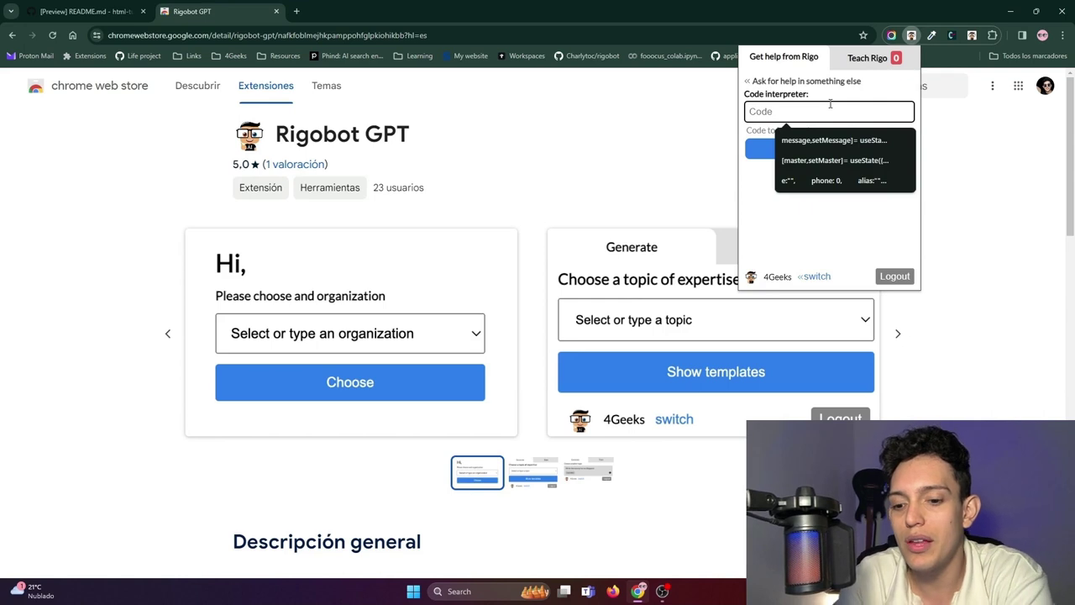
pyautogui.write('print"')
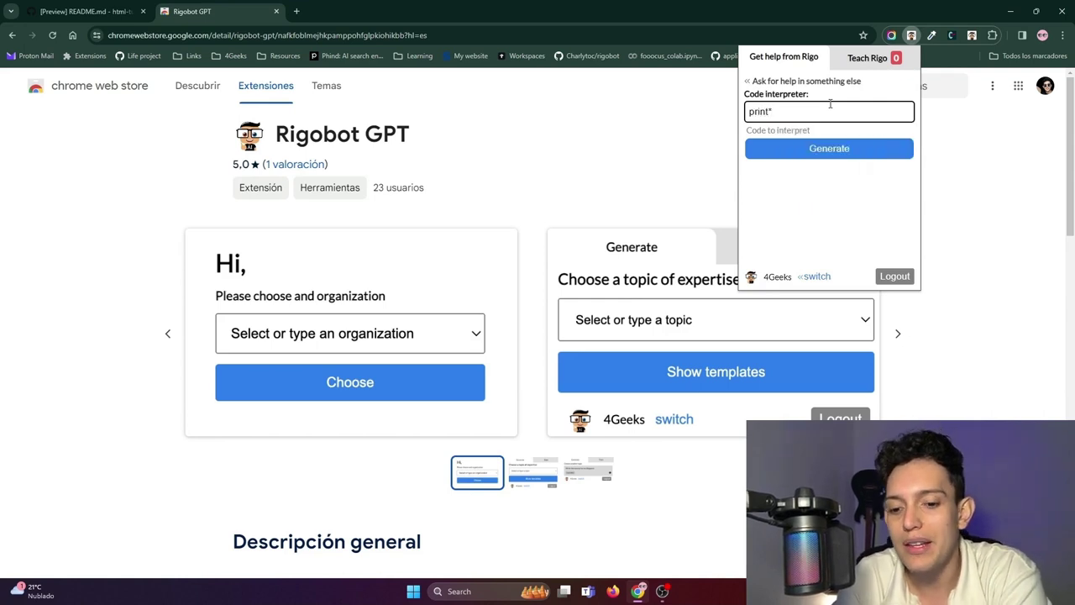
pyautogui.write('"Hello ')
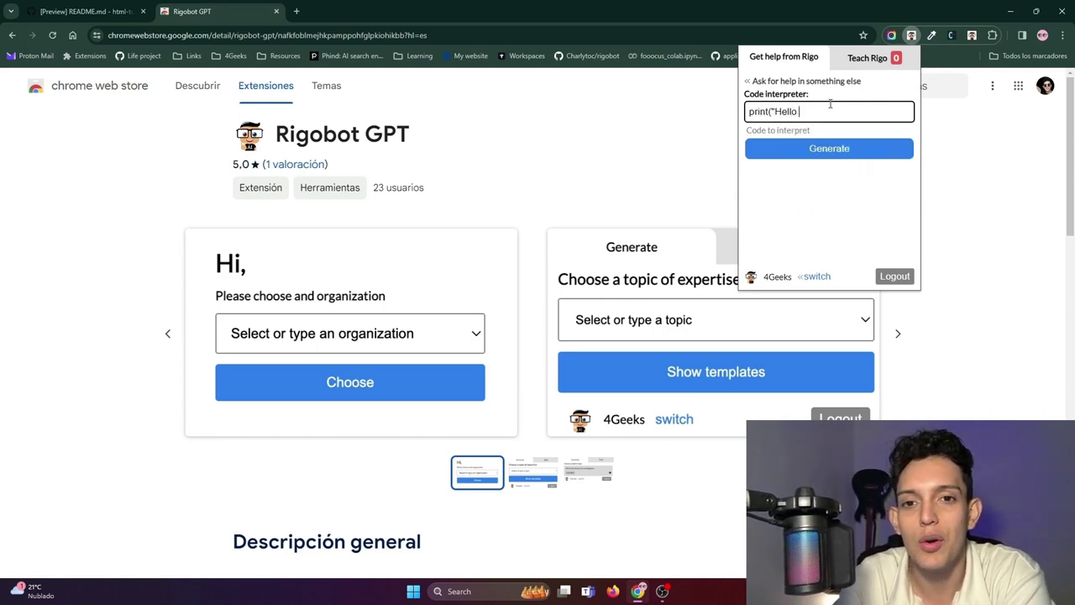
pyautogui.write('World")')
pyautogui.press('Return')
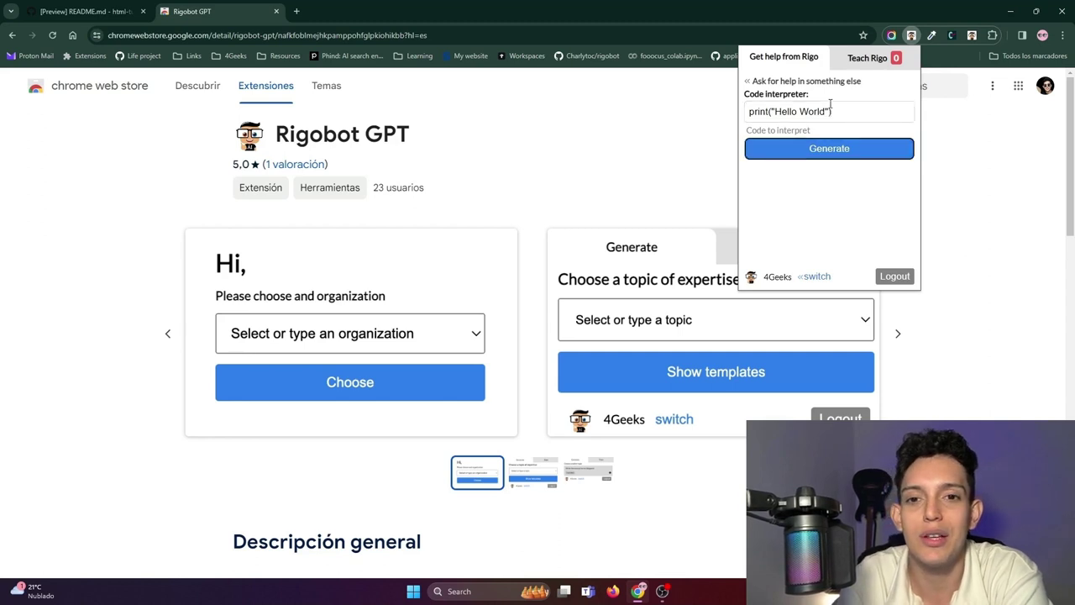
pyautogui.press('Tab')
pyautogui.press('Return')
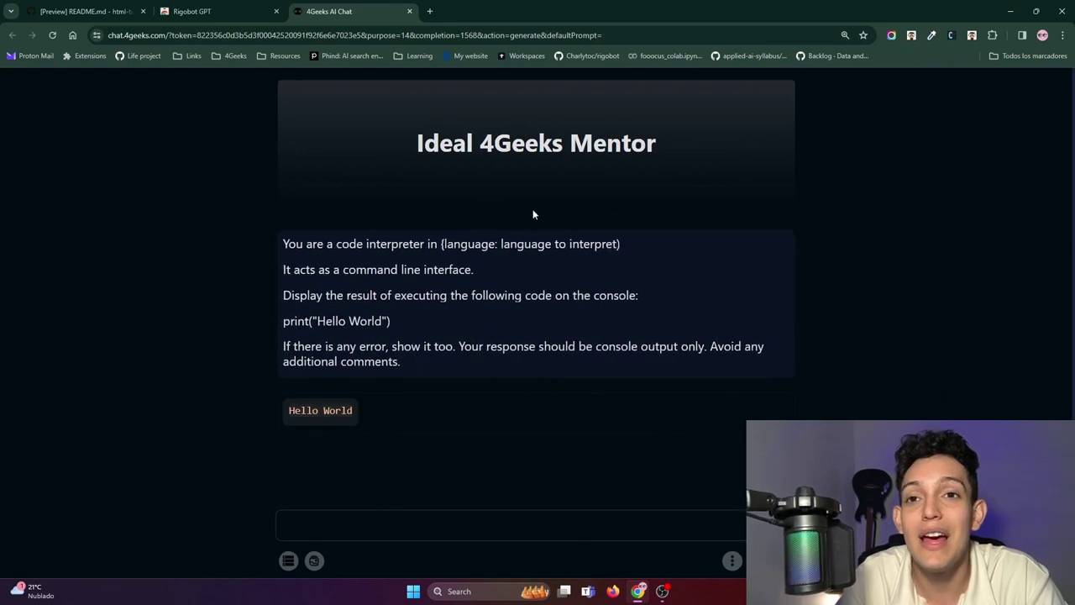
pyautogui.moveTo(554, 351)
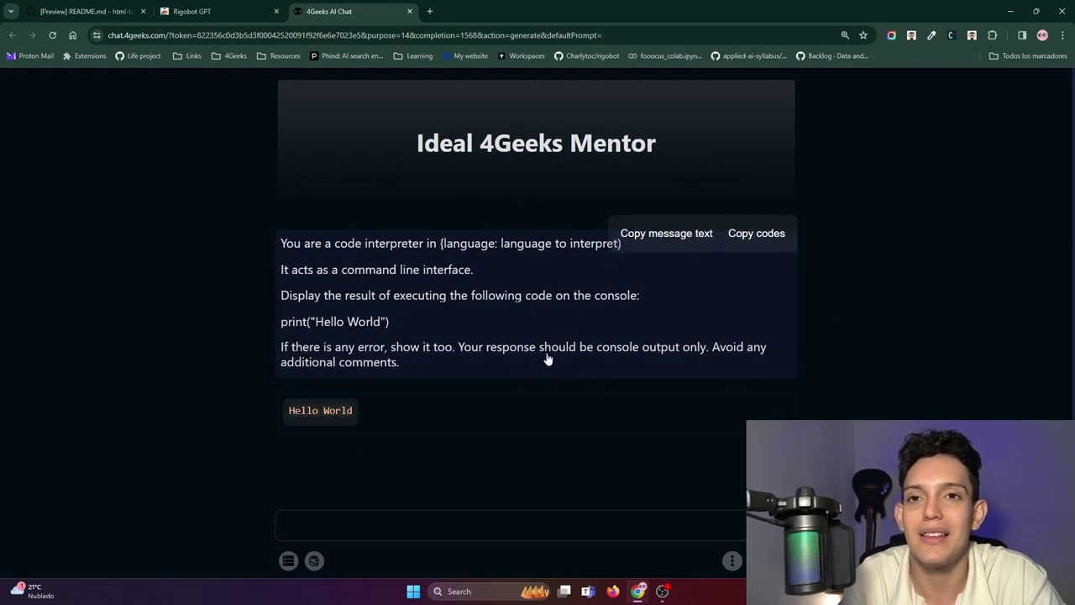
pyautogui.moveTo(343, 425)
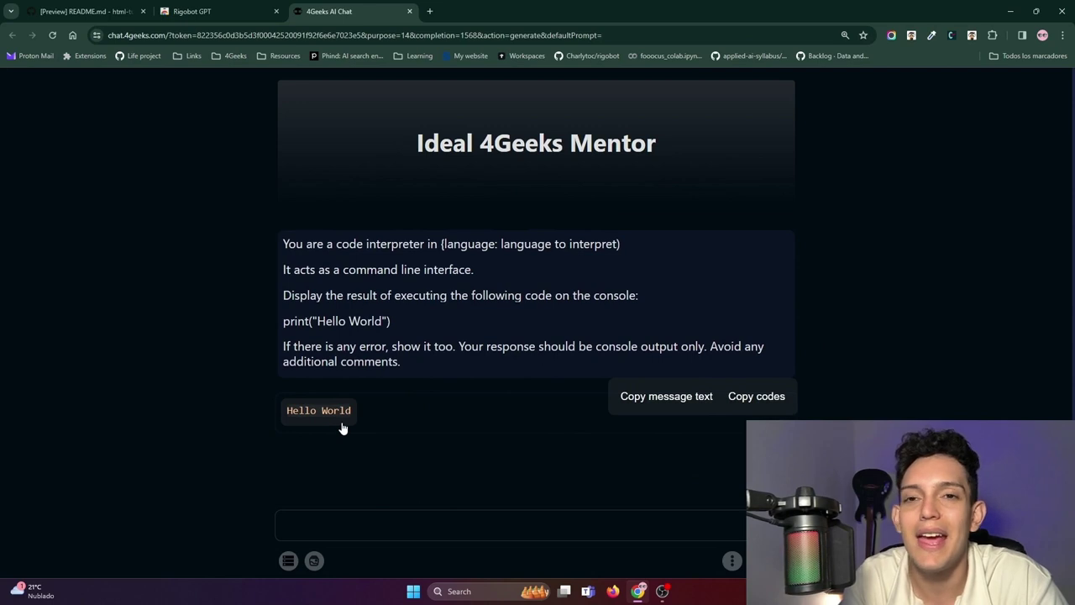
pyautogui.middleClick(318, 11)
# Reopen the Rigobot extension, switch the purpose to Ideal 4Geeks Mentor and start a conversation.
pyautogui.click(972, 35)
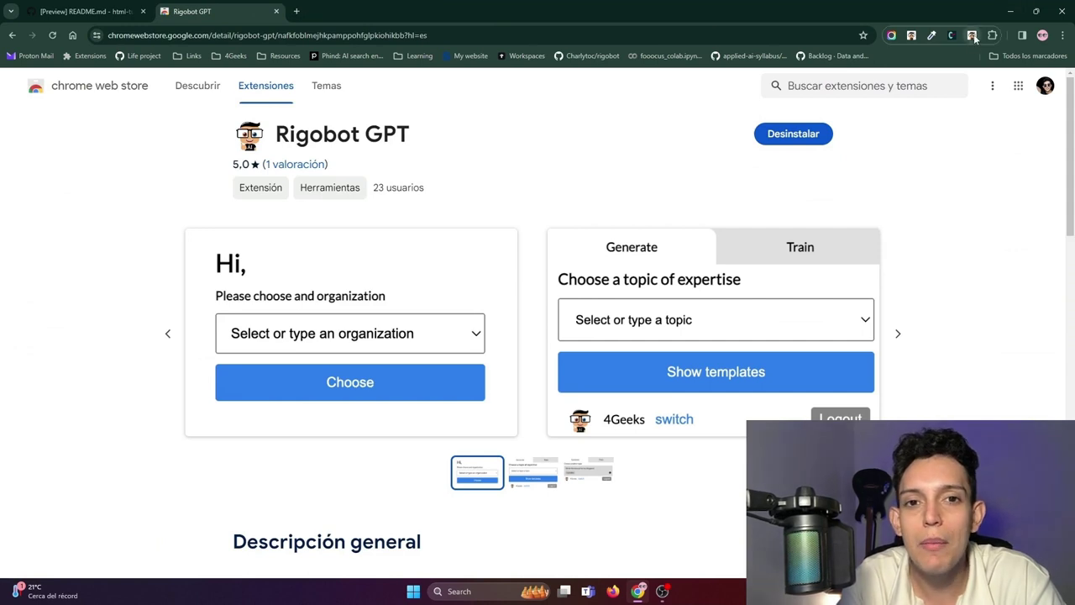
pyautogui.click(911, 35)
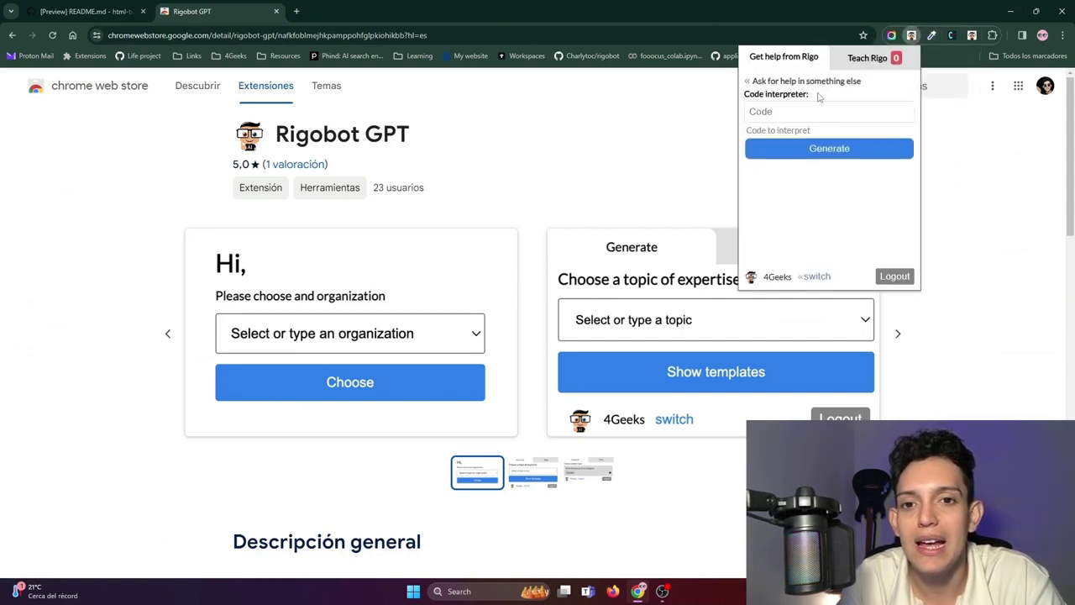
pyautogui.click(797, 83)
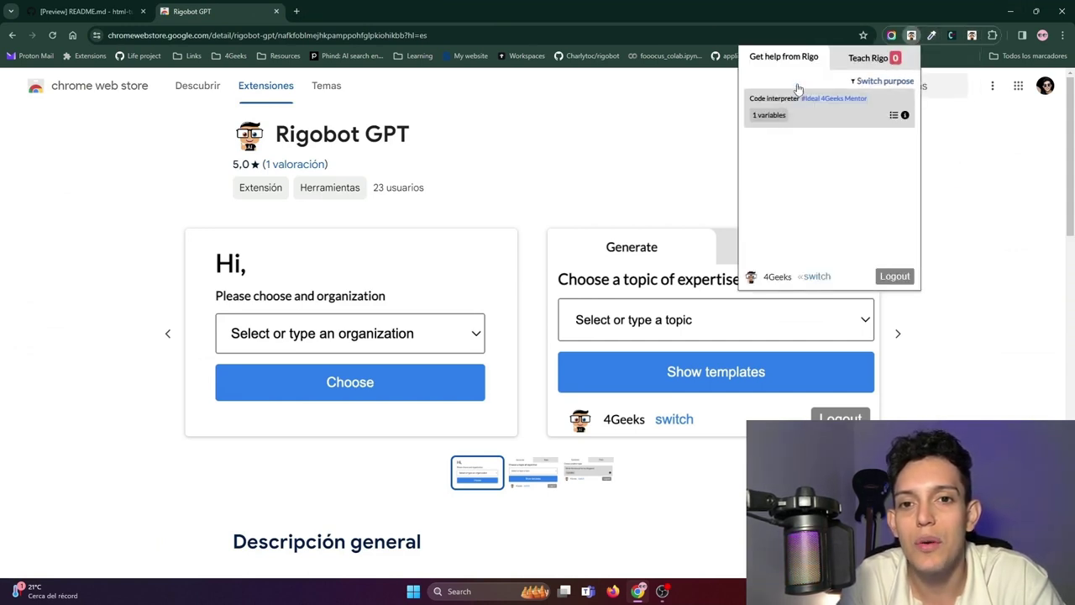
pyautogui.click(864, 82)
pyautogui.click(813, 104)
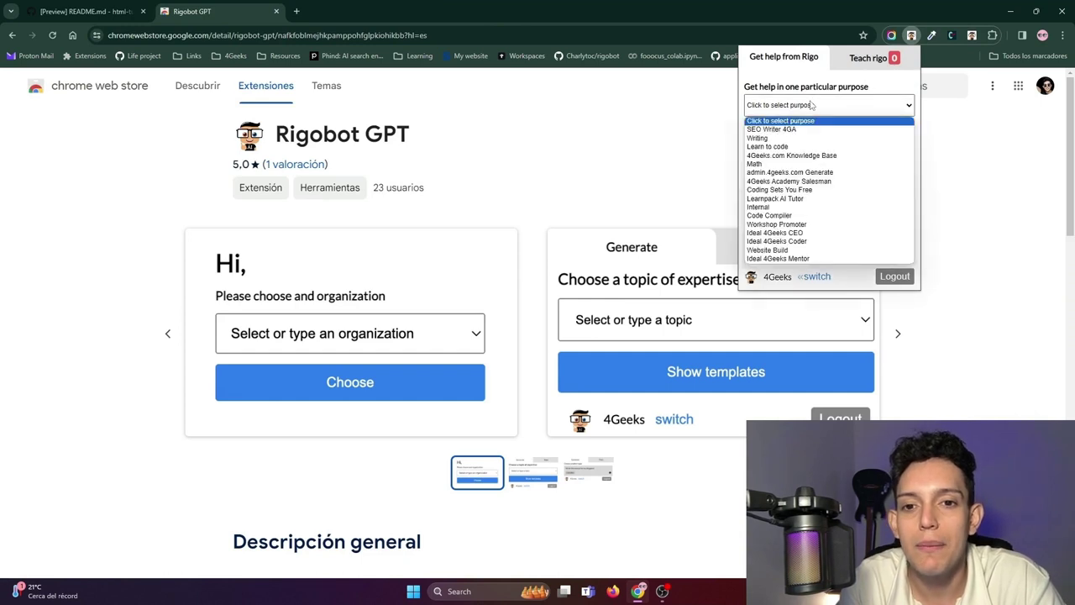
pyautogui.click(792, 259)
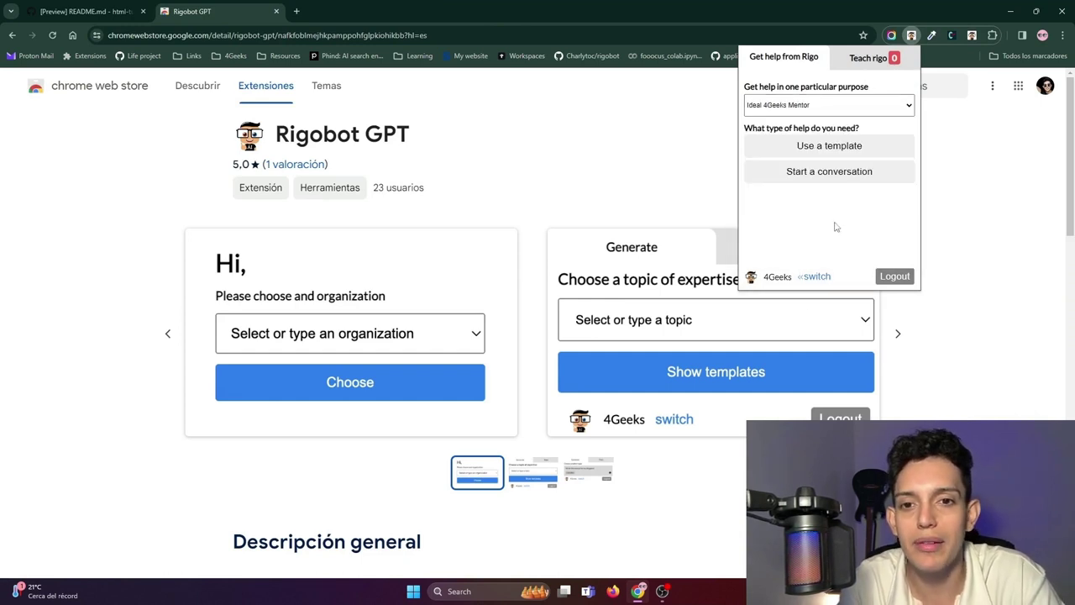
pyautogui.click(841, 174)
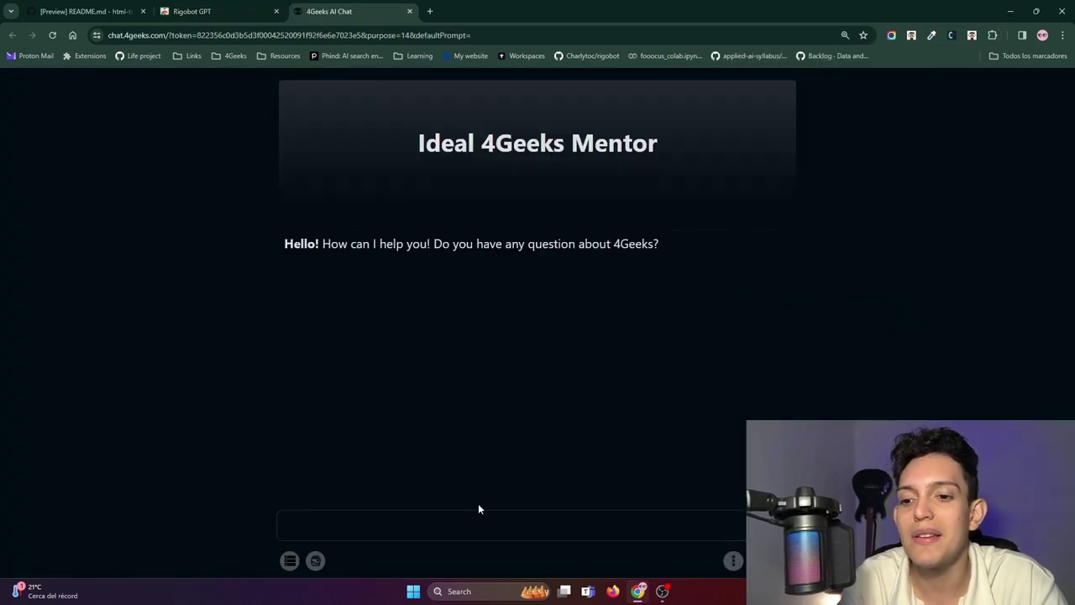
# Ask the Ideal 4Geeks Mentor chat "How can I learn CSS".
pyautogui.click(484, 518)
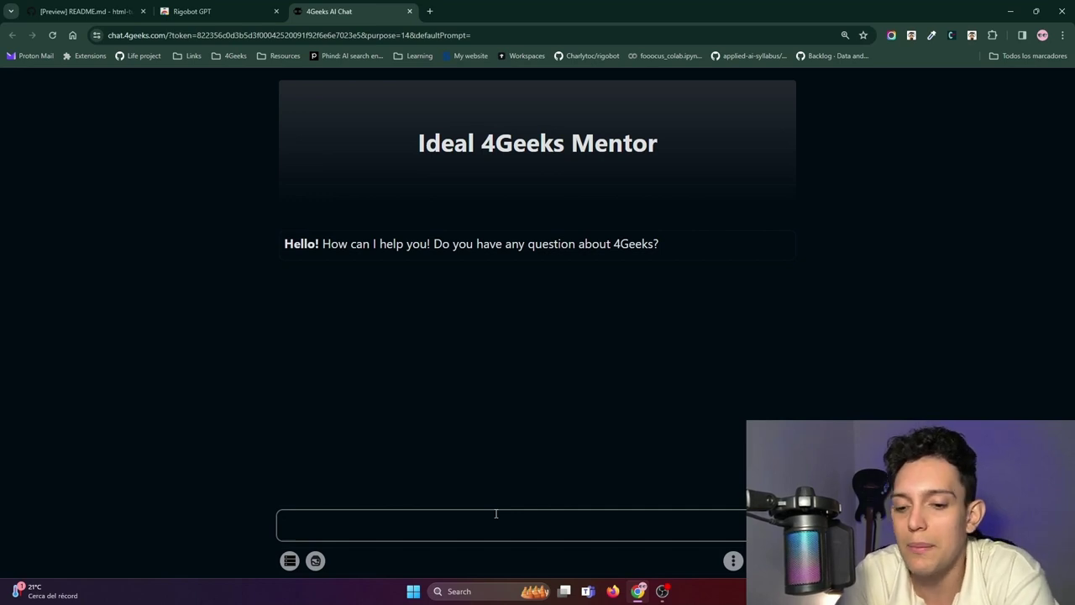
pyautogui.write('How can')
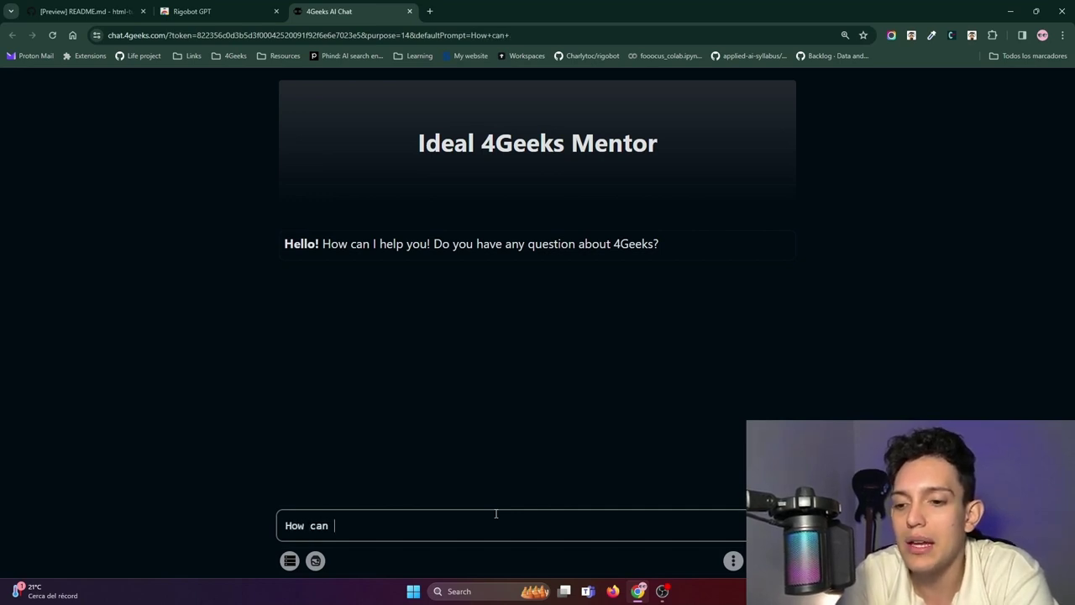
pyautogui.write(' I learn CSS')
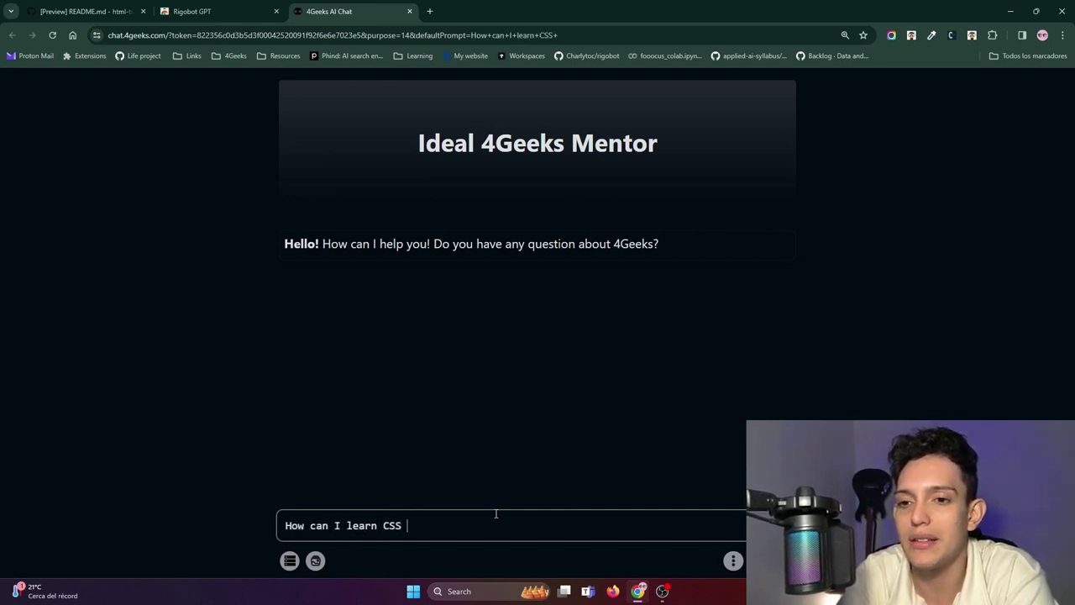
pyautogui.press('Return')
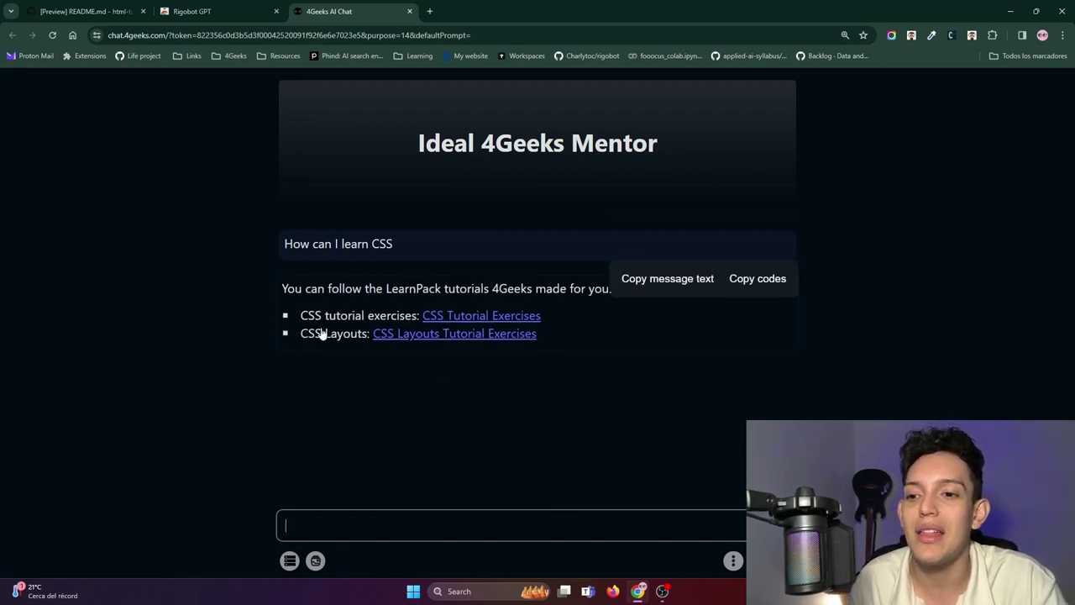
# View the CSS Tutorial Exercises link from the mentor's answer and return to the 4Geeks AI Chat.
pyautogui.click(432, 322)
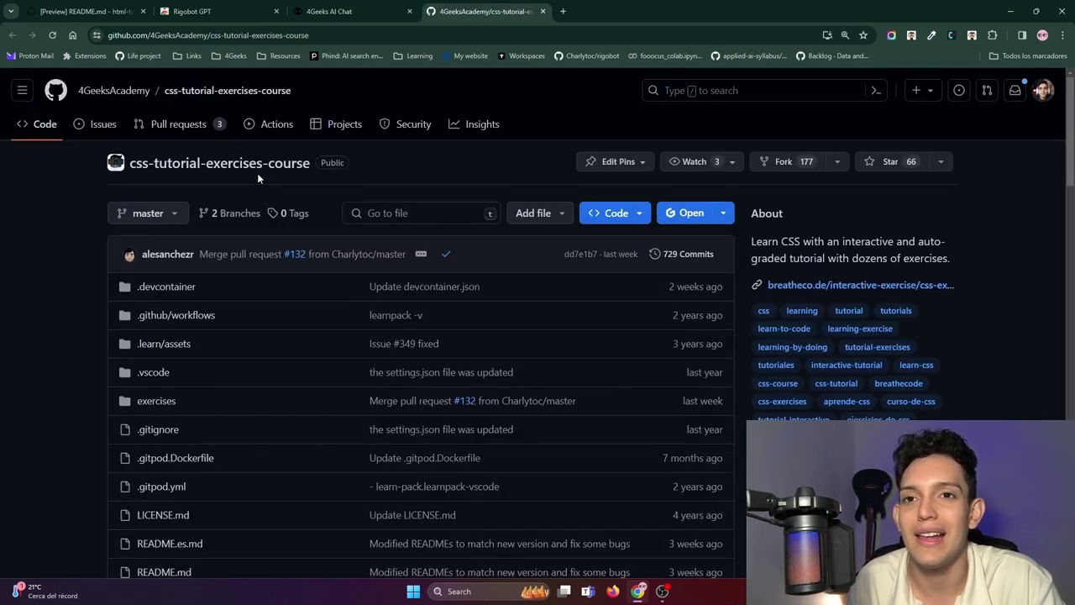
pyautogui.click(340, 11)
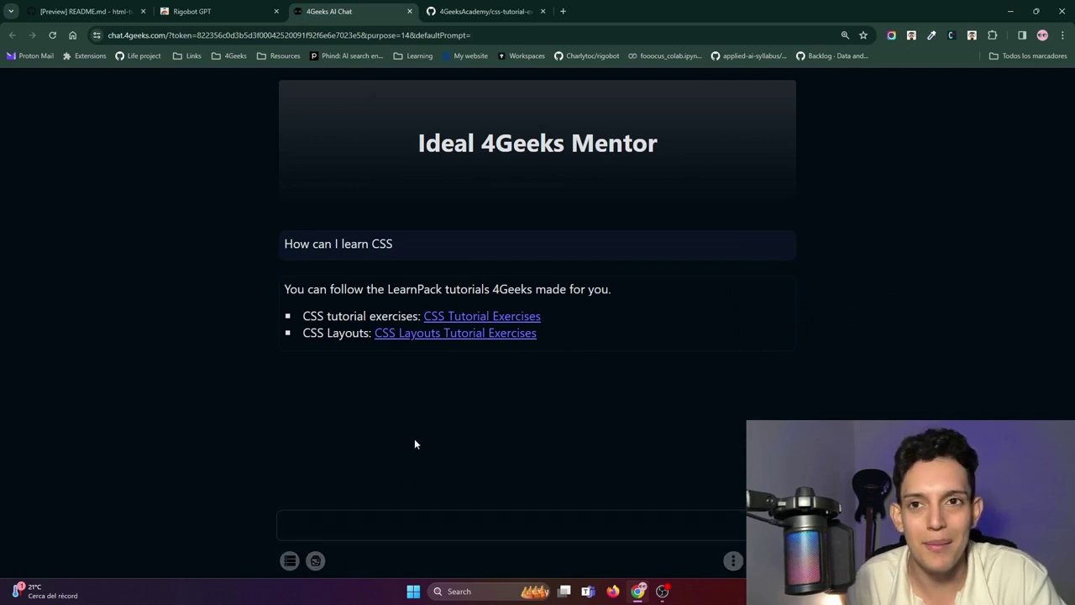
pyautogui.moveTo(718, 319)
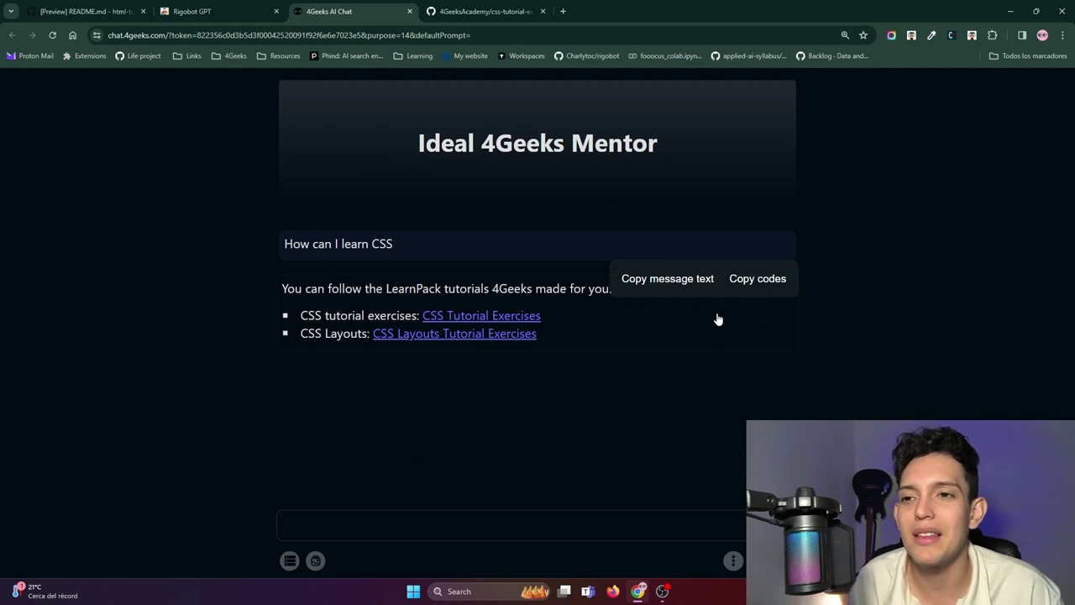
# Open the Rigobot extension in a new browser tab and view its Teach Rigo section.
pyautogui.click(567, 13)
pyautogui.click(911, 35)
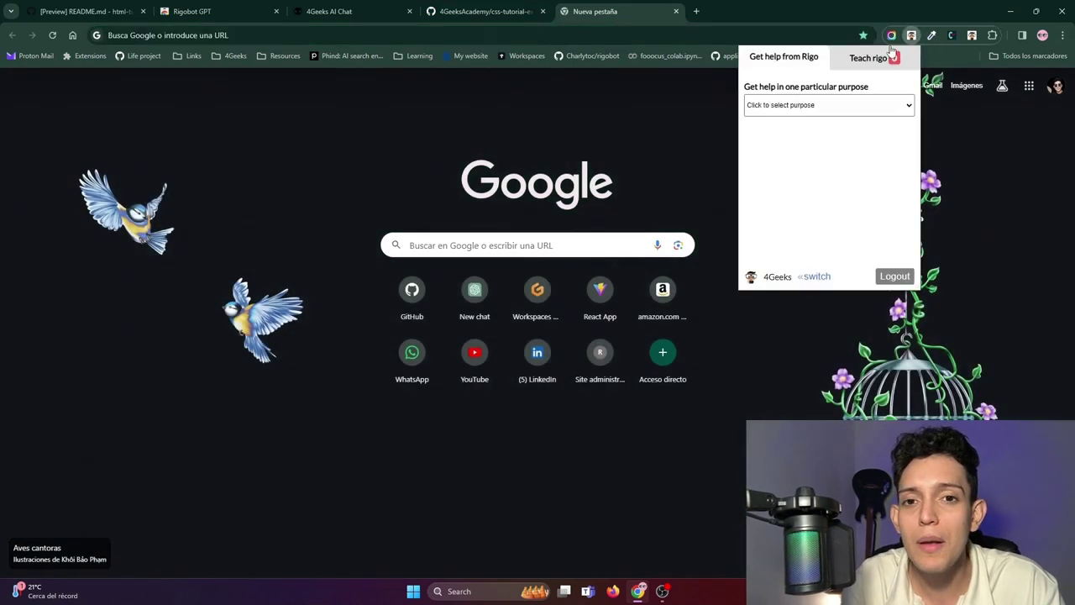
pyautogui.click(871, 58)
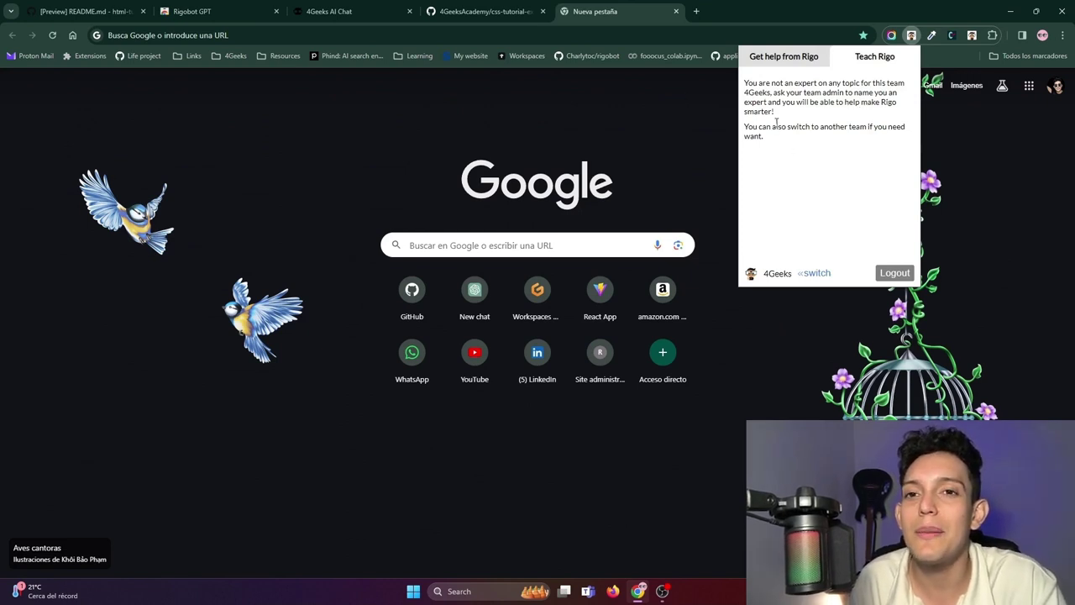
# Open the extension's organization switch and choose the 4Geeks organization.
pyautogui.click(814, 273)
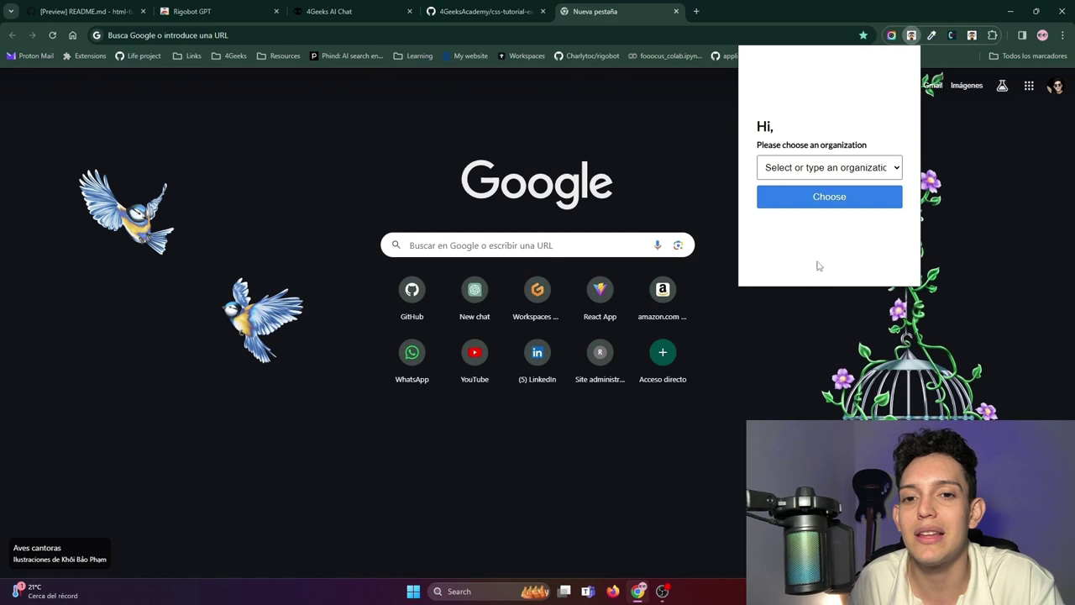
pyautogui.click(829, 171)
pyautogui.click(806, 196)
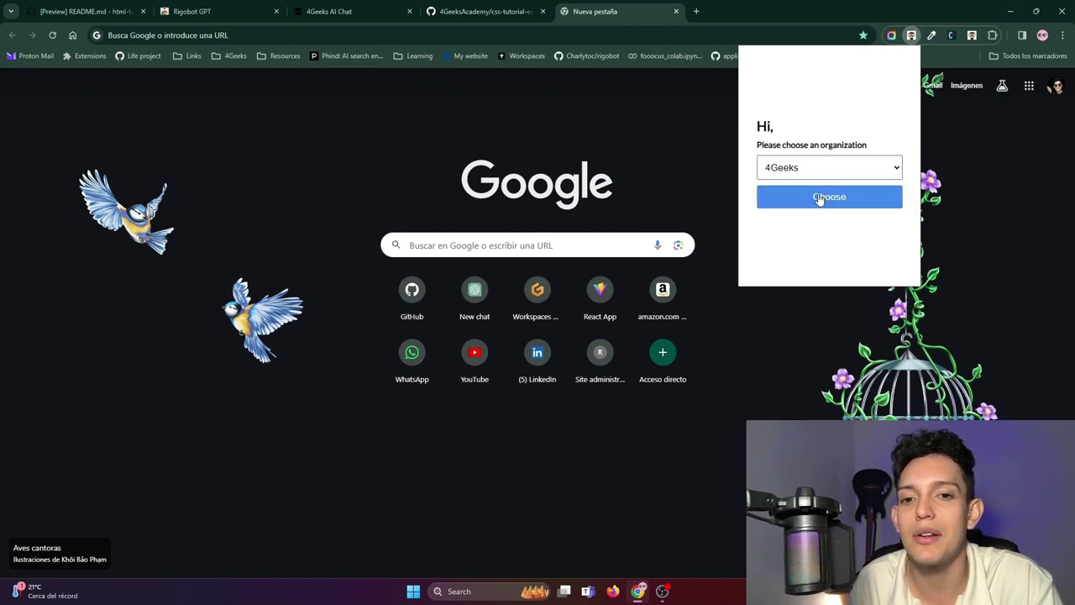
pyautogui.click(828, 197)
# Log out of the Rigobot extension and log back in with the account email and password.
pyautogui.click(895, 277)
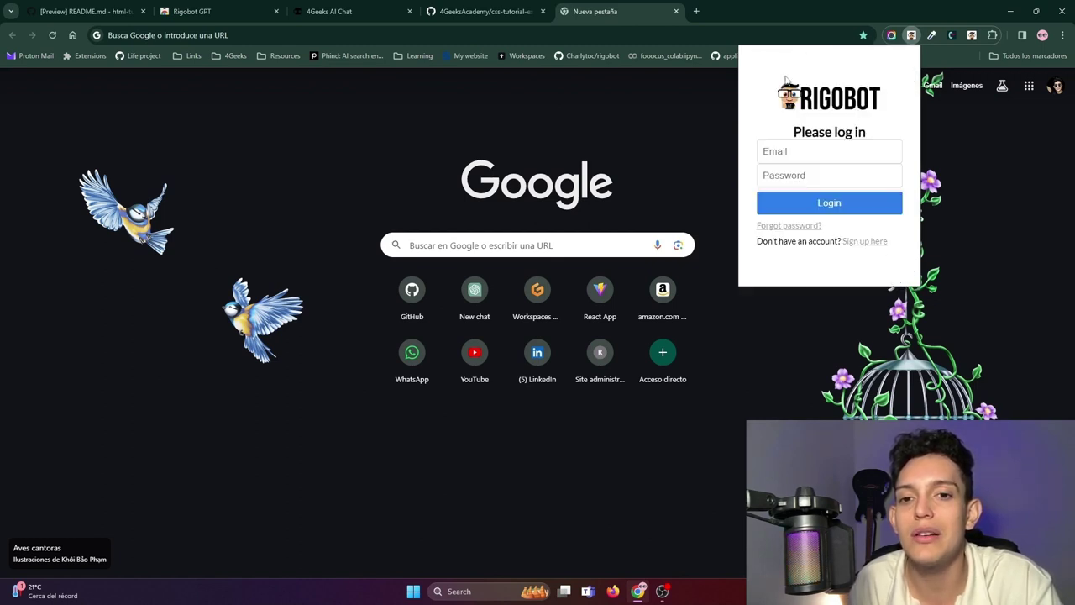
pyautogui.click(819, 151)
pyautogui.click(832, 199)
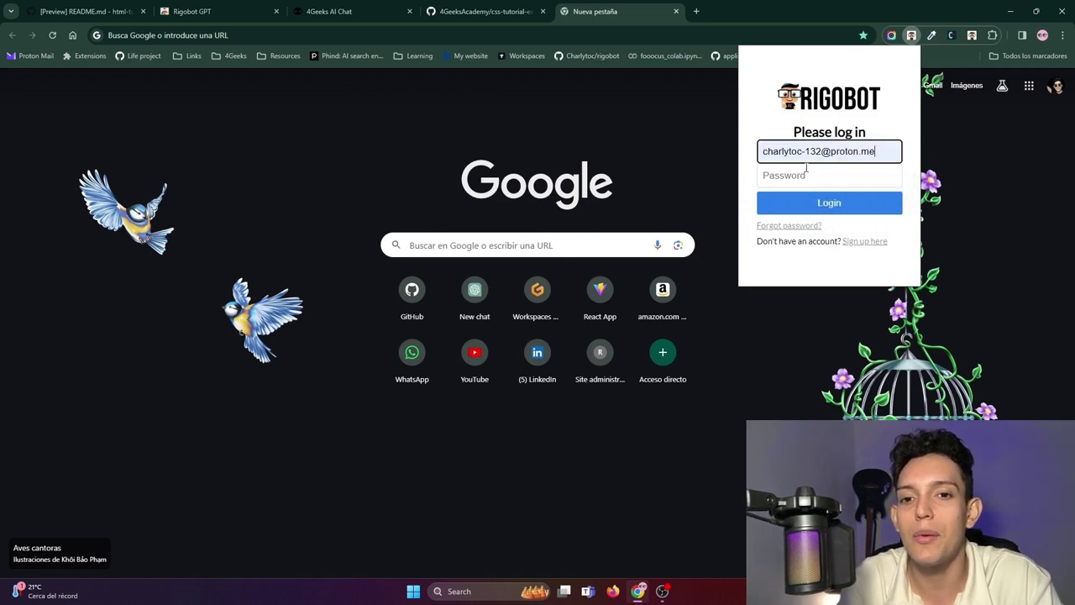
pyautogui.click(807, 169)
pyautogui.write('•••••••••')
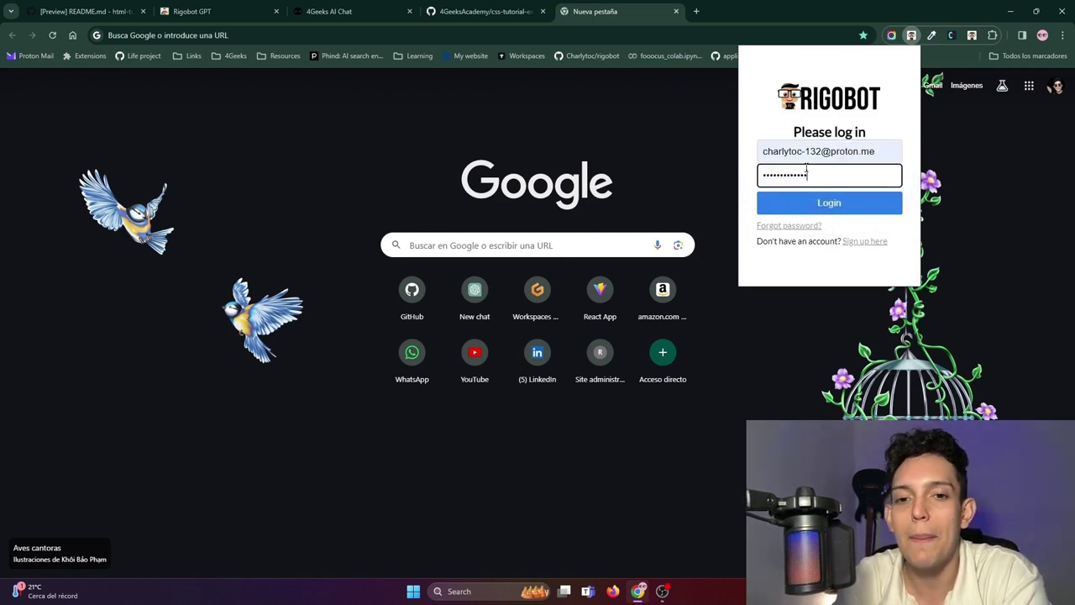
pyautogui.press('Return')
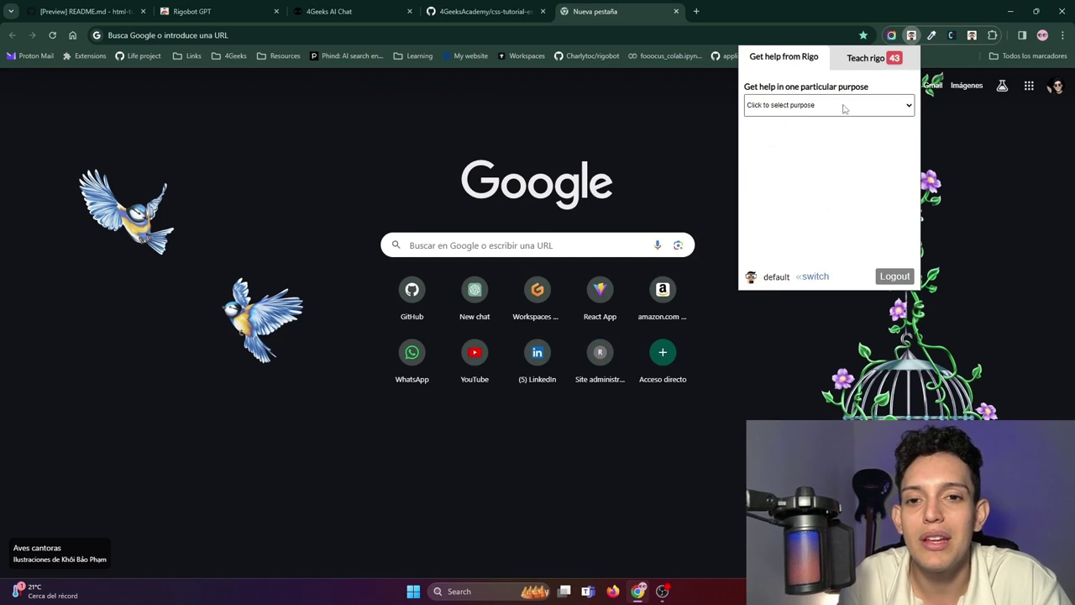
# Select Ideal 4Geeks Mentor as the purpose to get help in.
pyautogui.click(843, 107)
pyautogui.scroll(-1, 814, 218)
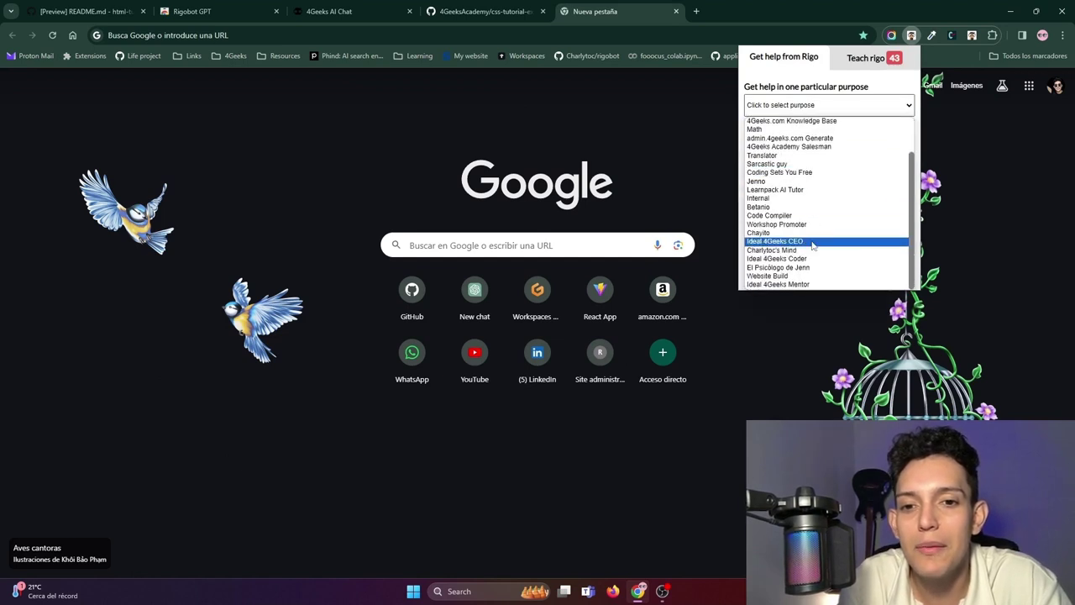
pyautogui.click(808, 286)
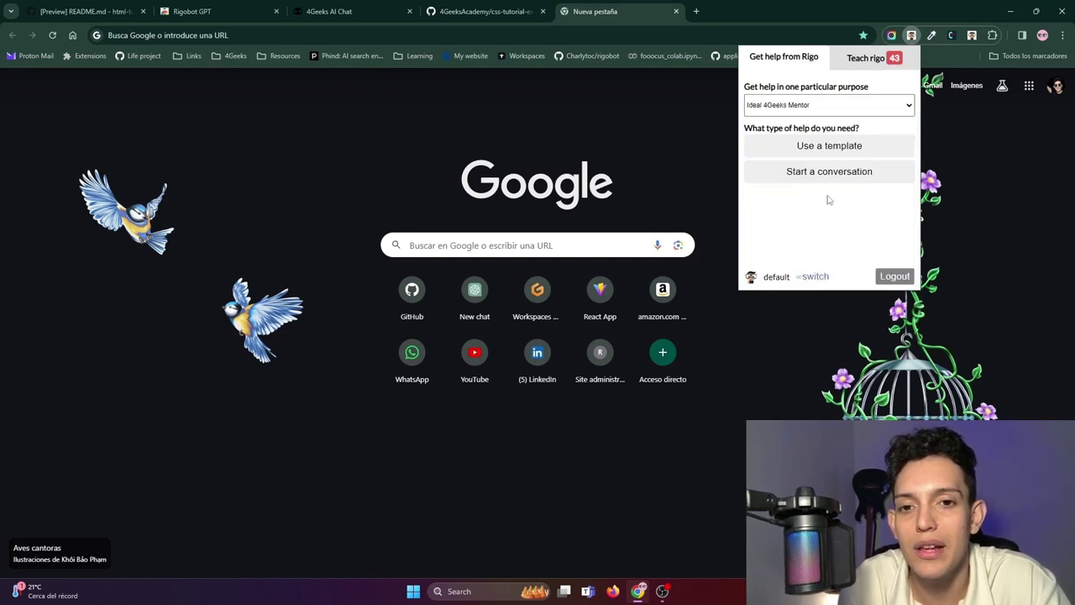
# Open the Teach Rigo answering page for the Ideal 4Geeks Mentor purpose.
pyautogui.click(891, 65)
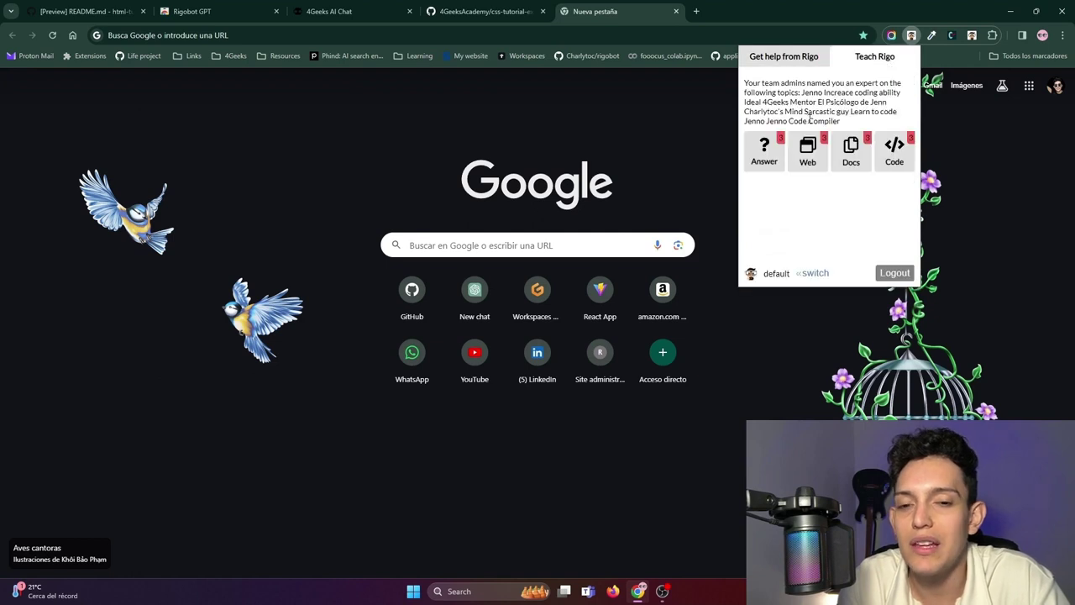
pyautogui.click(764, 151)
pyautogui.click(799, 146)
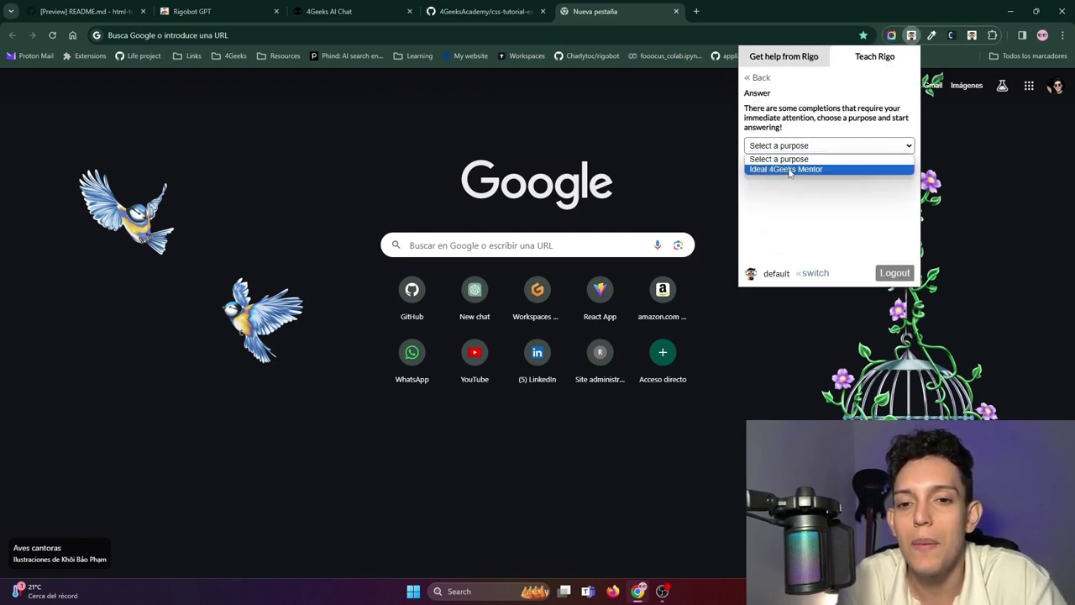
pyautogui.click(790, 168)
pyautogui.click(812, 172)
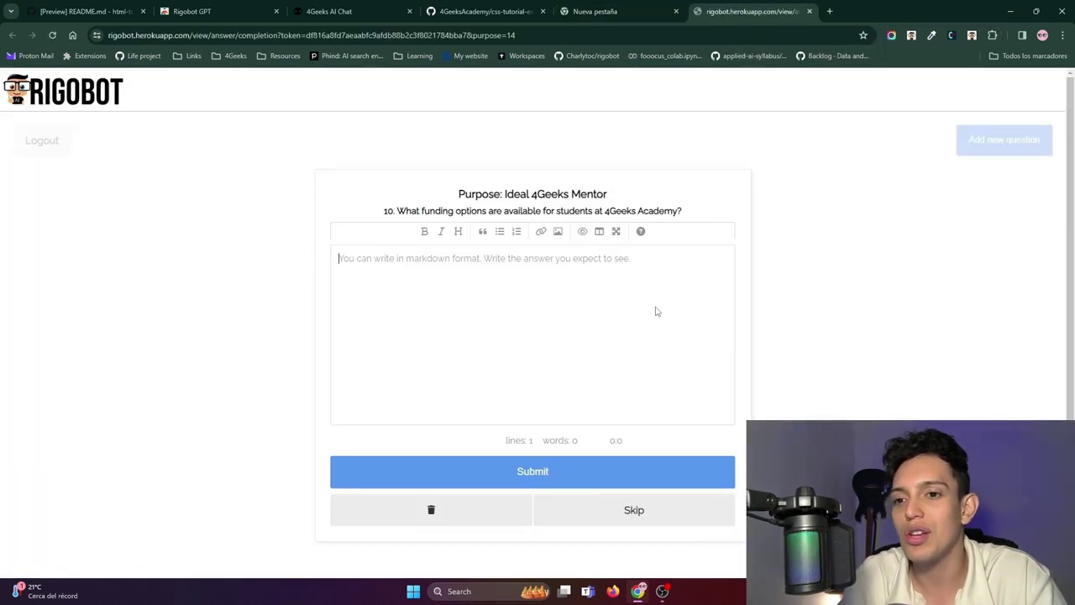
pyautogui.click(657, 311)
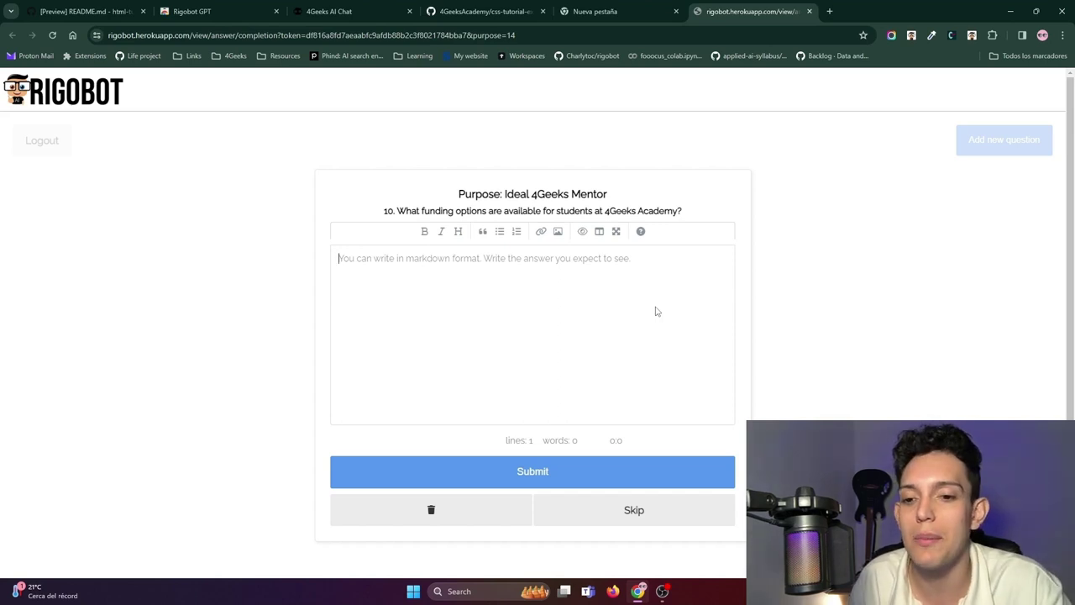
# Add a new question for the Ideal 4Geeks Mentor purpose reading "How can I learn Python in 4Geeks?".
pyautogui.click(1003, 140)
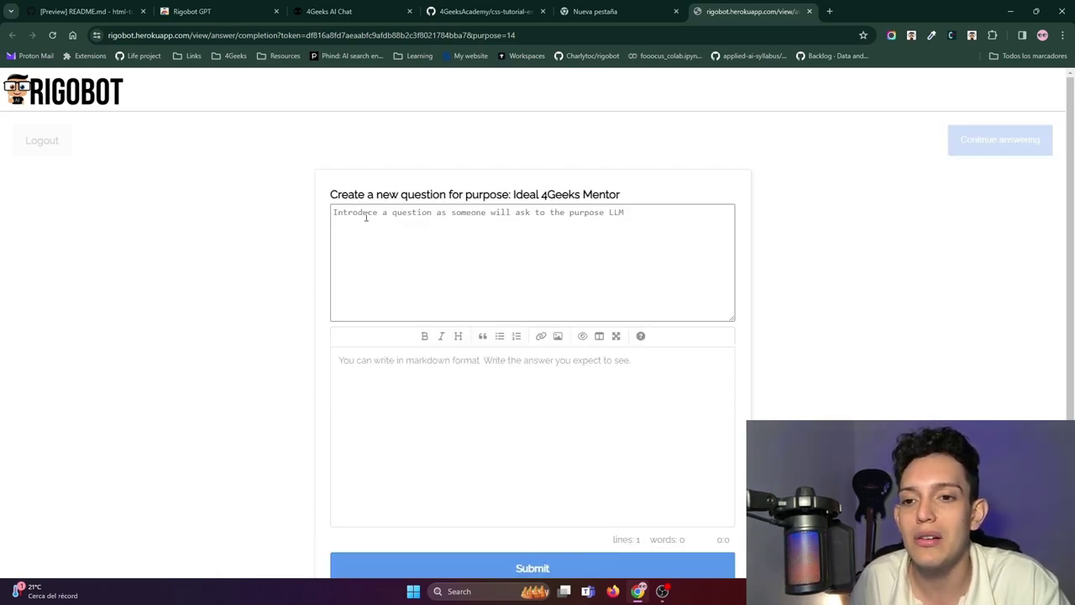
pyautogui.click(556, 252)
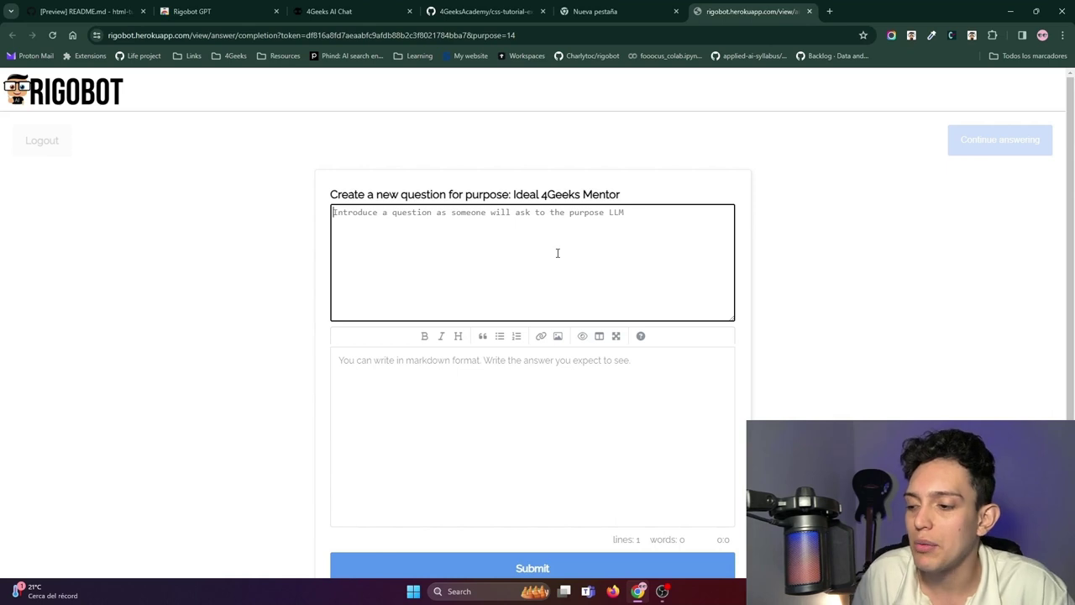
pyautogui.write('How can I Lea')
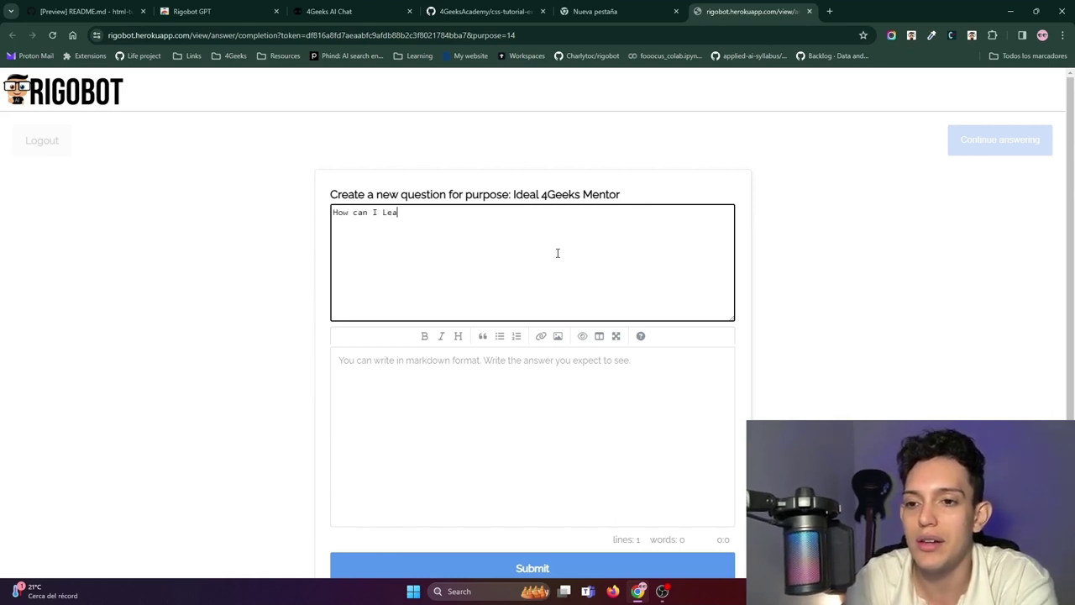
pyautogui.press('BackSpace')
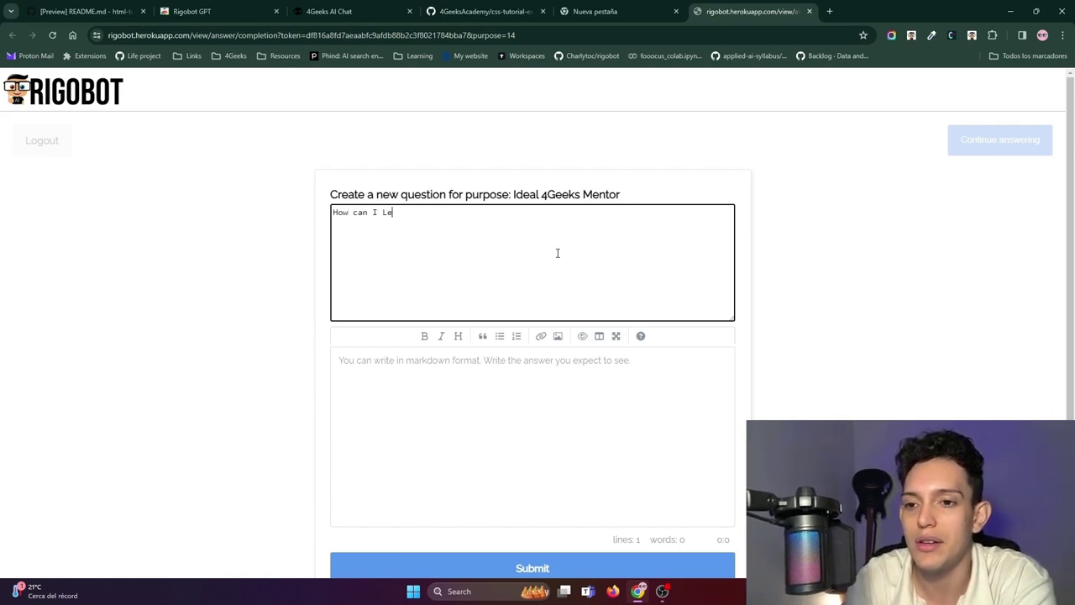
pyautogui.write('earn Py')
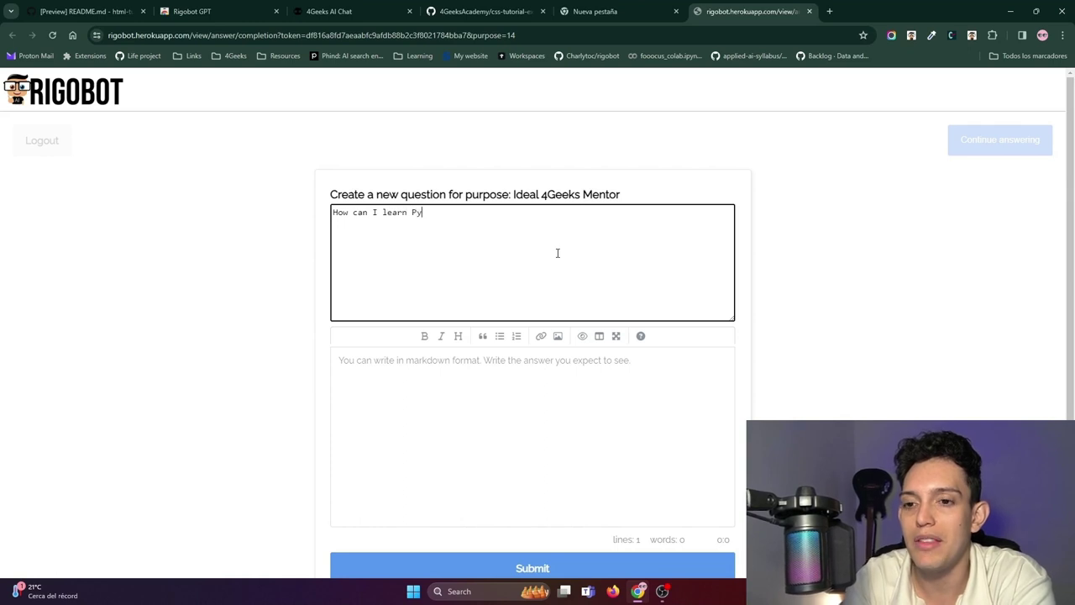
pyautogui.write('thon in 4')
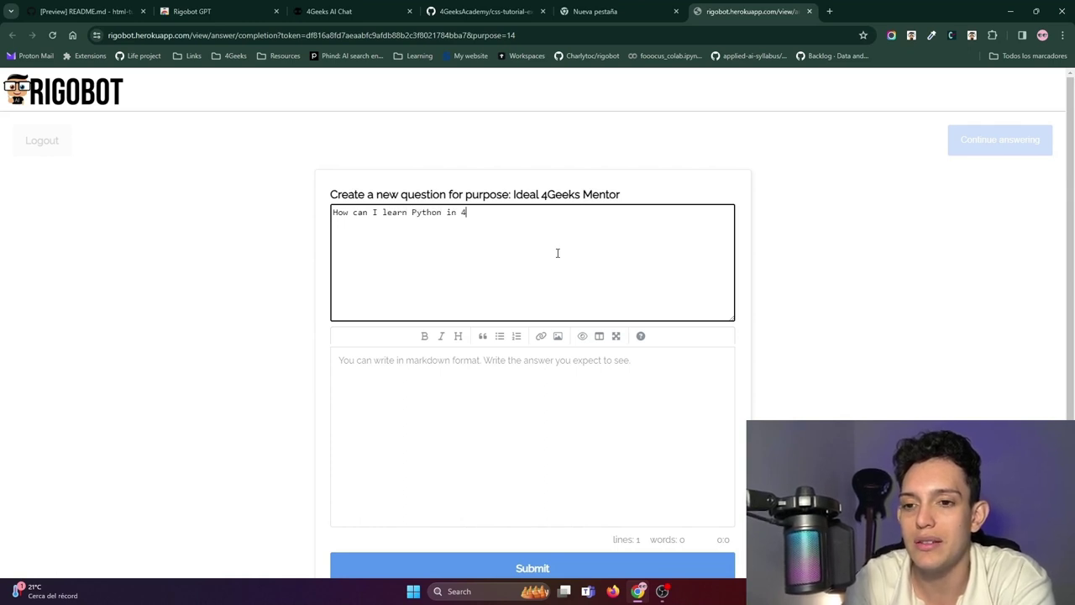
pyautogui.write('Geeks?')
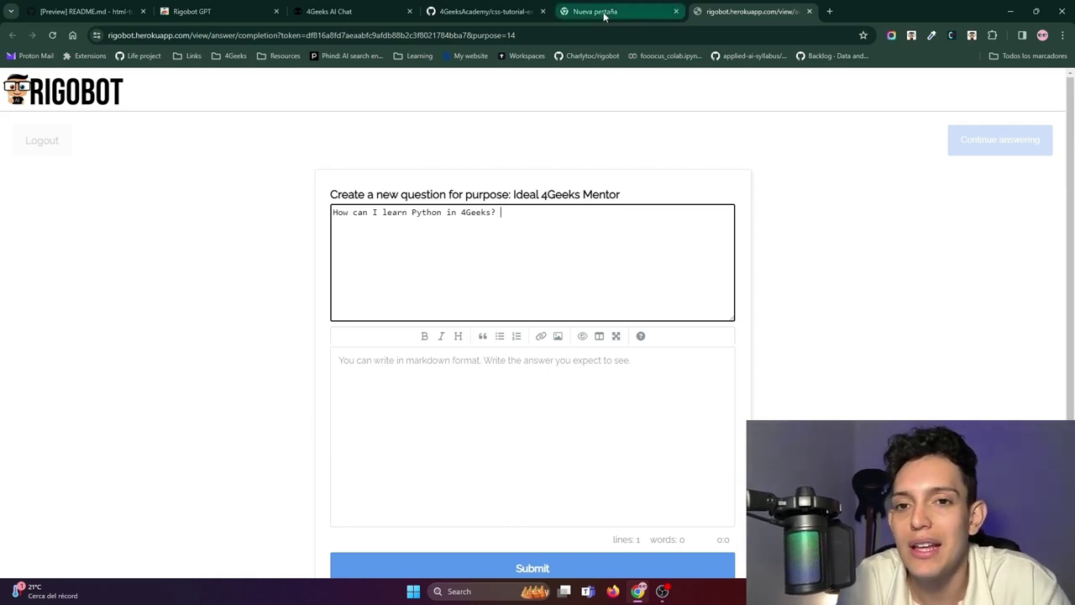
# Open 4geeks.com in a separate browser tab and go to the learning library's interactive practice exercises.
pyautogui.click(675, 11)
pyautogui.click(703, 14)
pyautogui.click(643, 32)
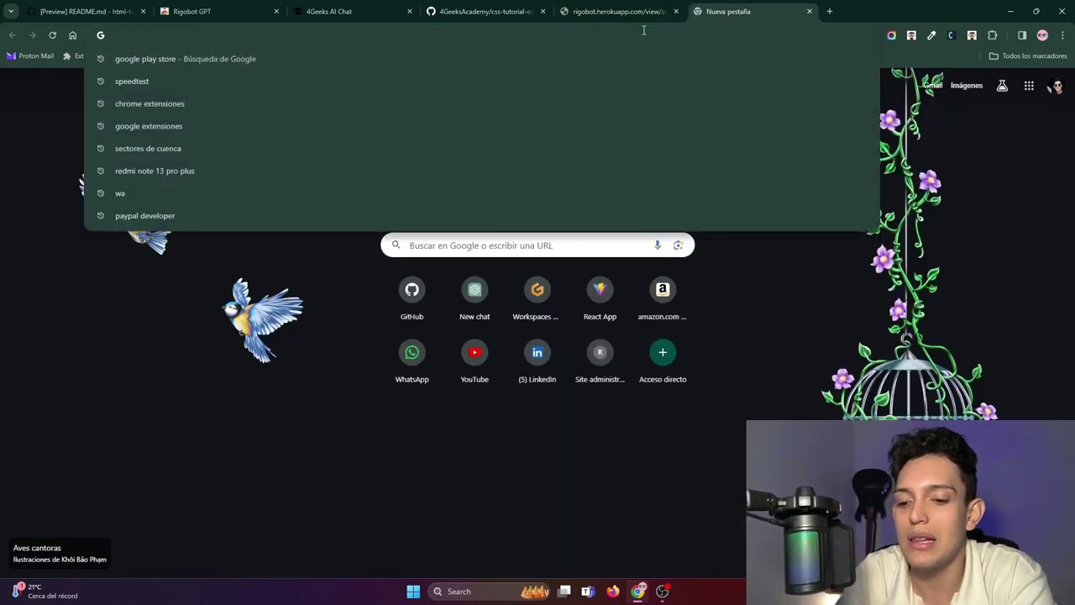
pyautogui.write('4ge')
pyautogui.press('Return')
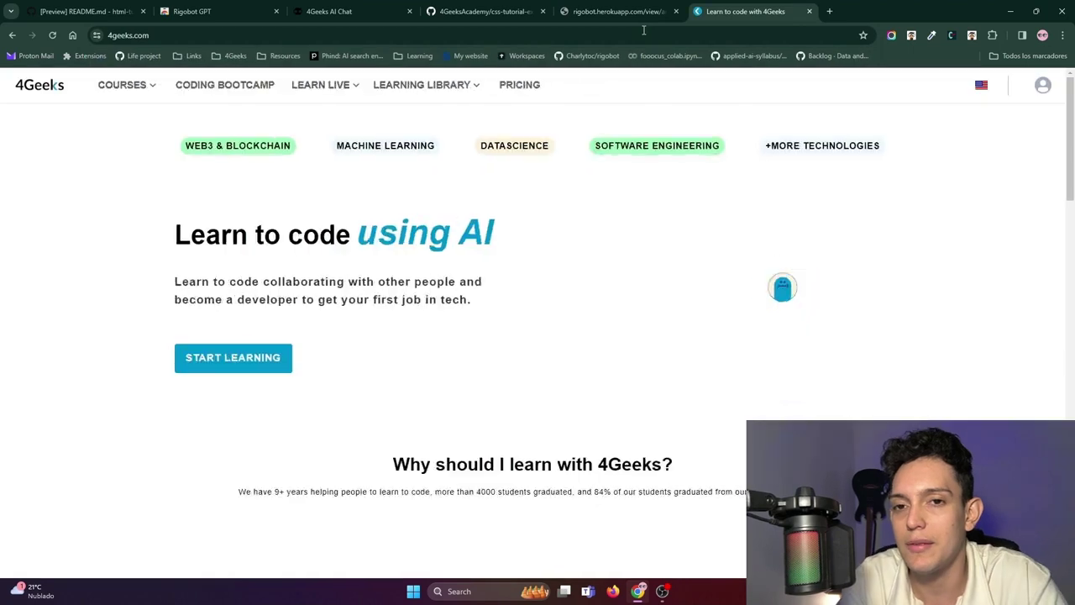
pyautogui.click(394, 87)
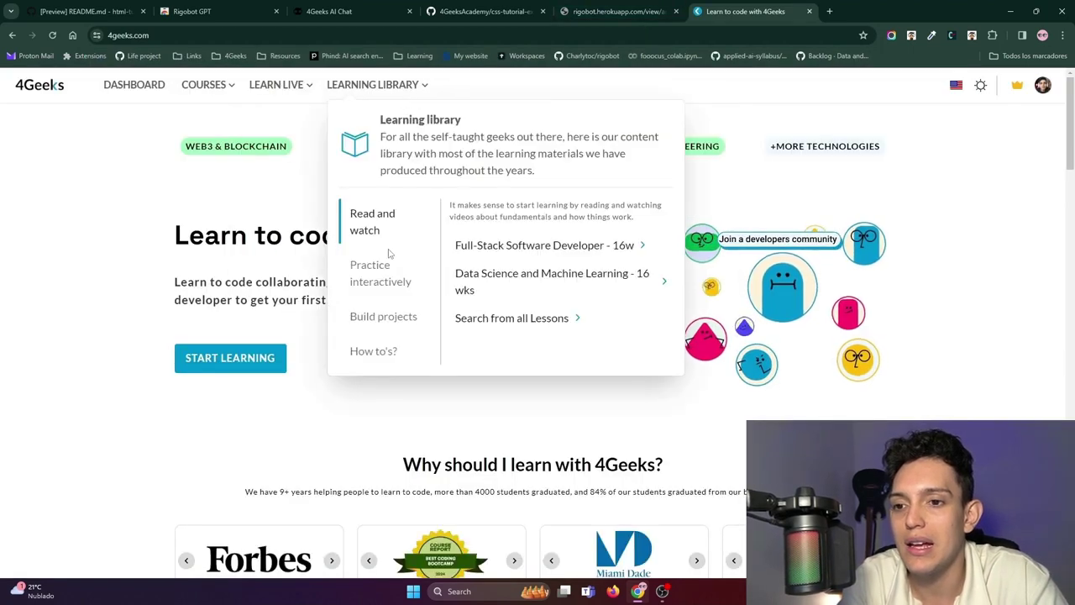
pyautogui.click(379, 273)
pyautogui.click(532, 243)
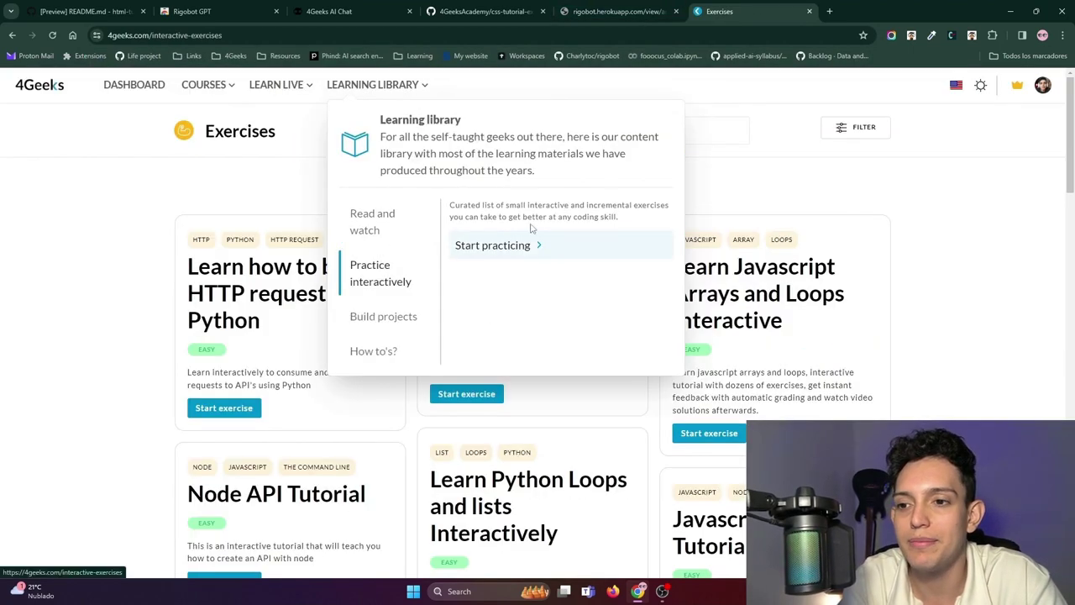
# Search the exercises for "python" and open the GitHub repository of "Learn how to build HTTP requests with Python".
pyautogui.click(439, 131)
pyautogui.write('python')
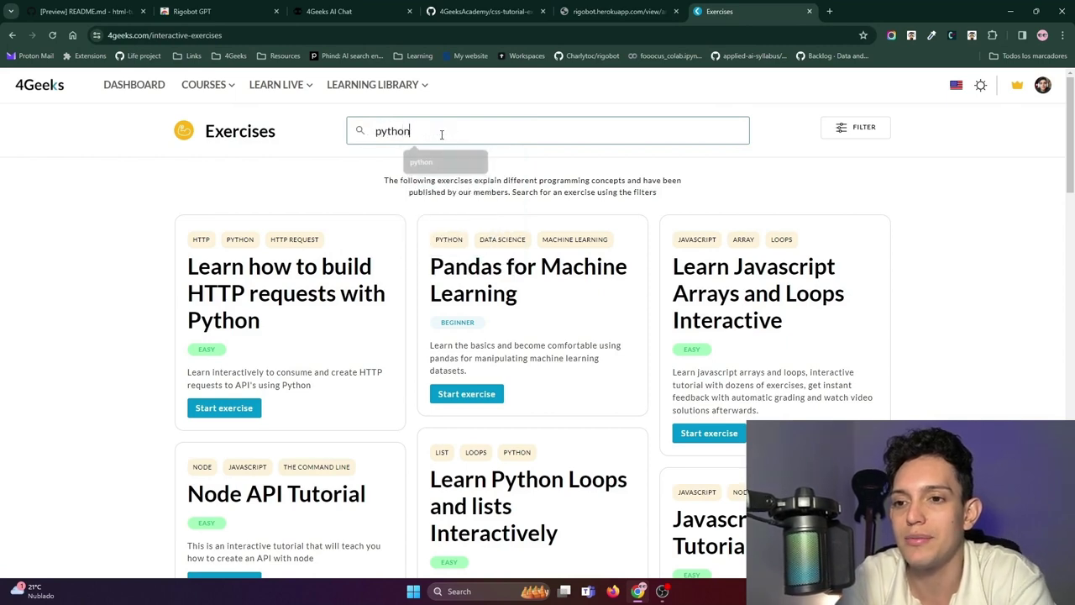
pyautogui.scroll(-2, 710, 340)
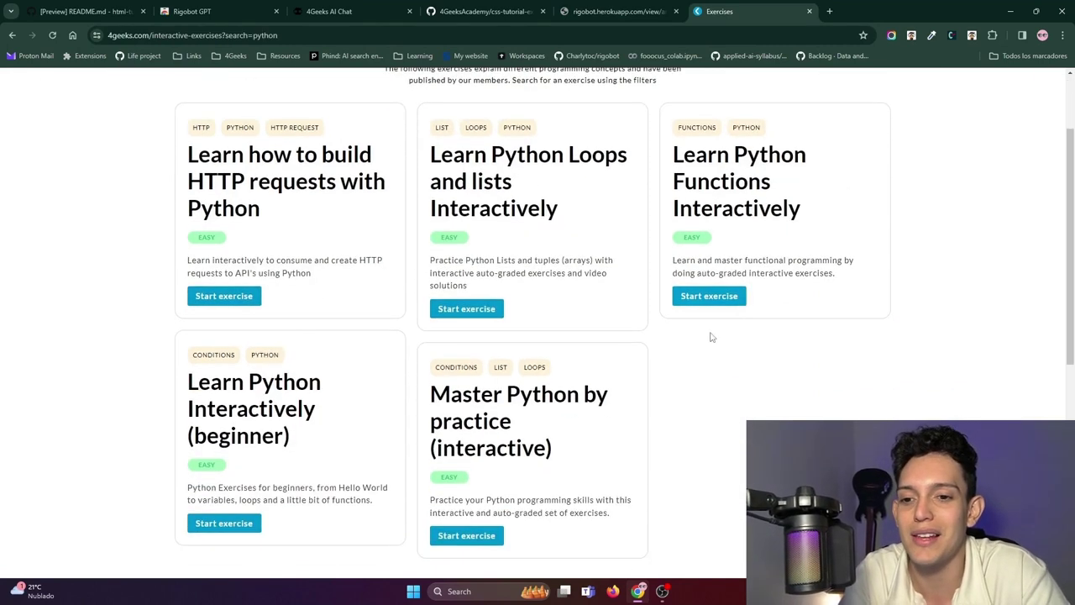
pyautogui.click(236, 301)
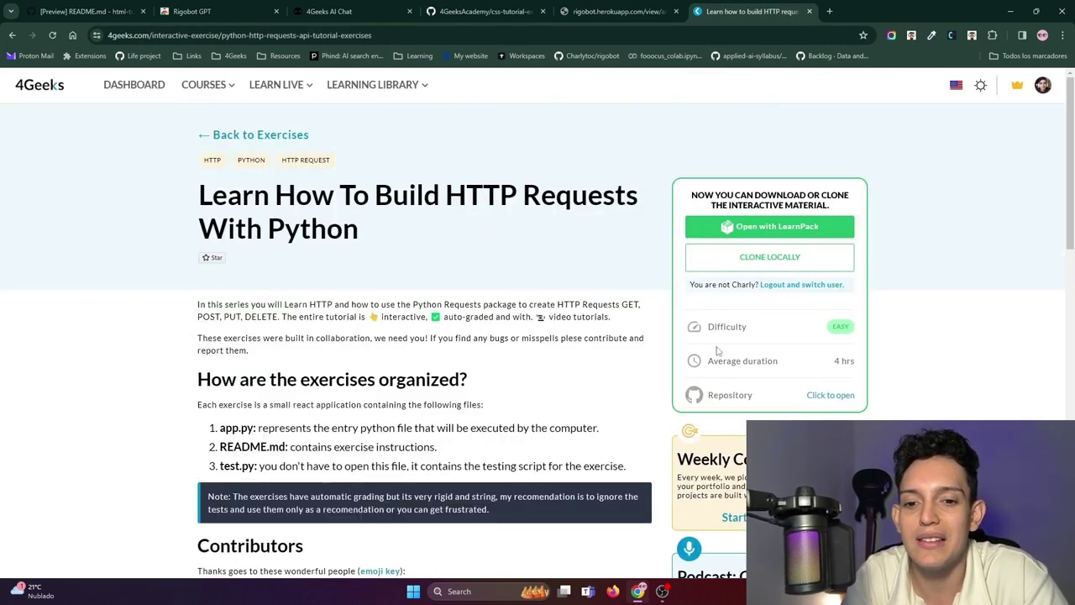
pyautogui.scroll(-2, 798, 330)
pyautogui.click(830, 283)
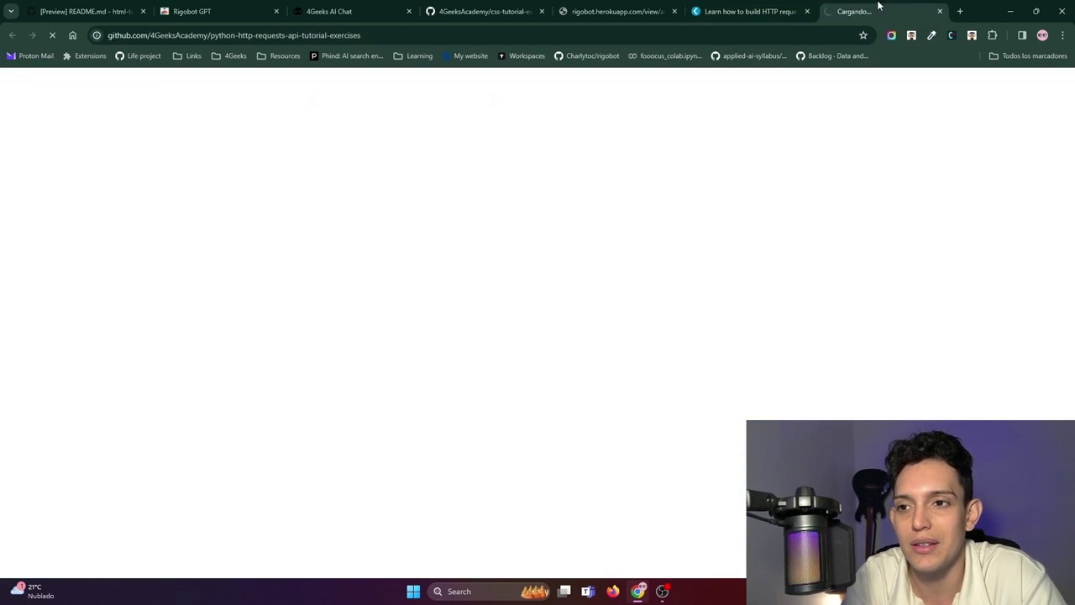
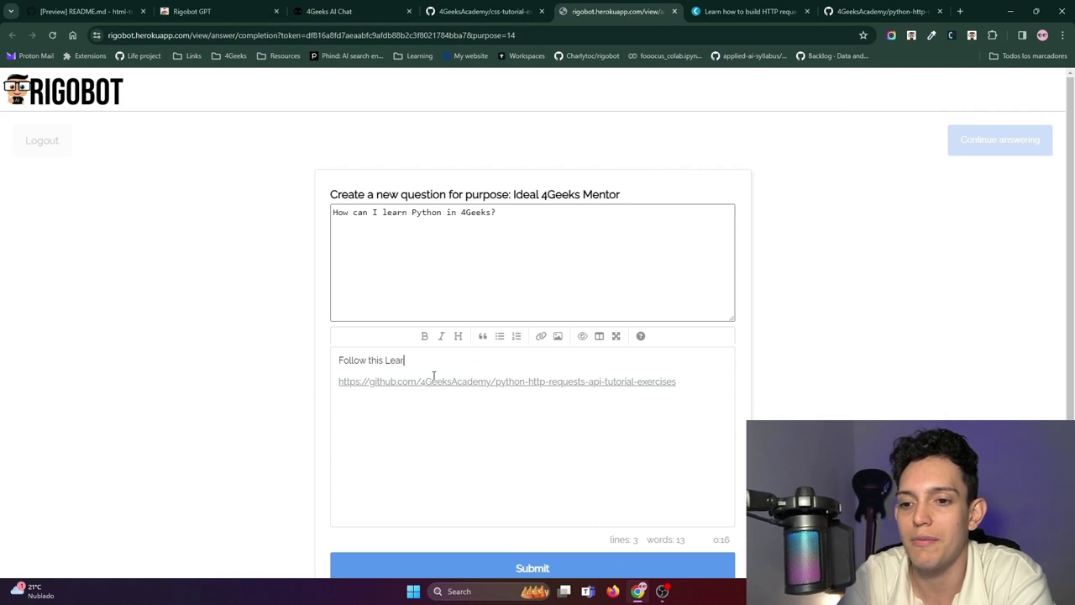
# Complete the answer text "Follow this LearnPack tutorial" above the repository link and submit the new question.
pyautogui.write('al')
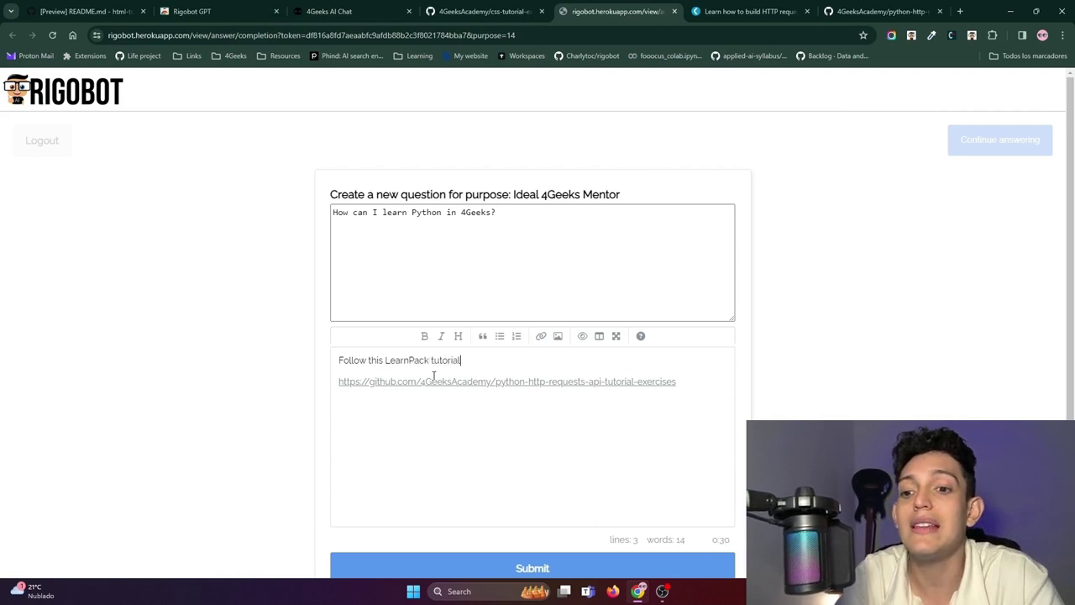
pyautogui.scroll(-1, 804, 384)
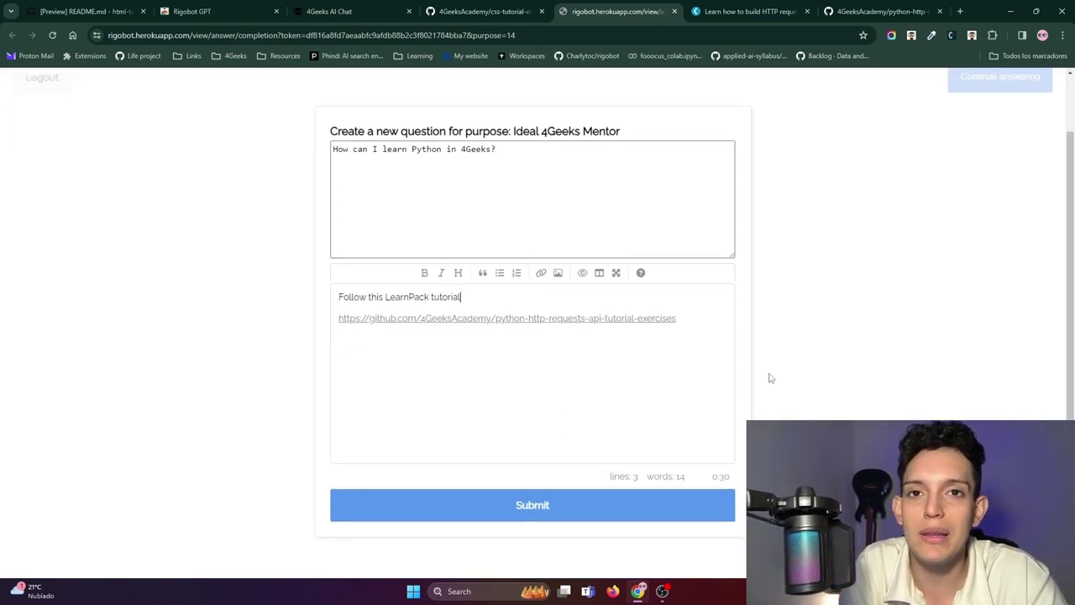
pyautogui.click(551, 508)
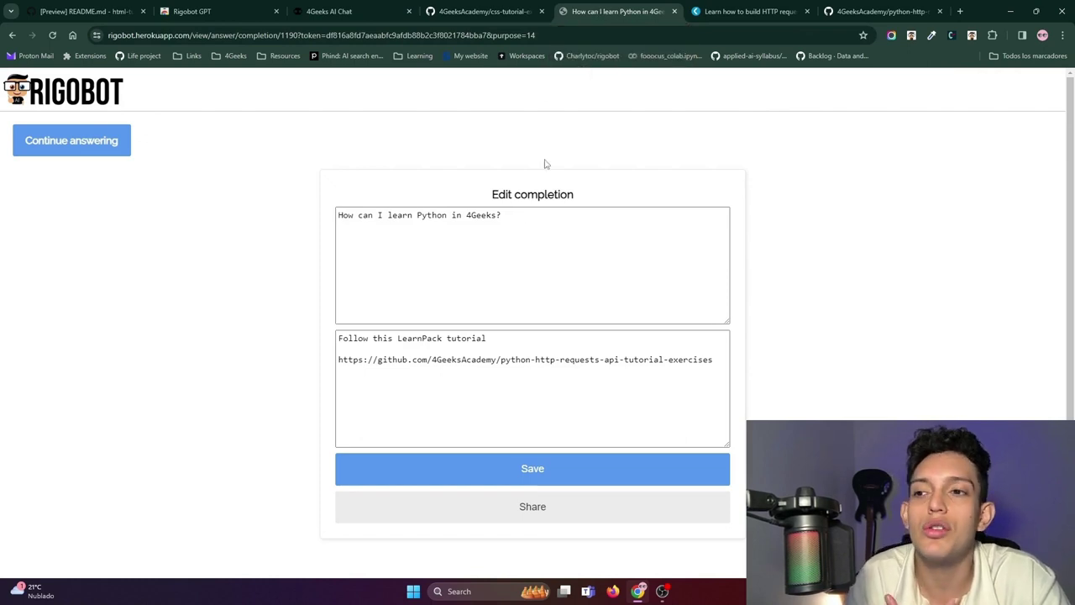
# Go to the Rigobot site's Django administration page at rigobot.herokuapp.com/admin/.
pyautogui.moveTo(535, 35); pyautogui.dragTo(189, 35)
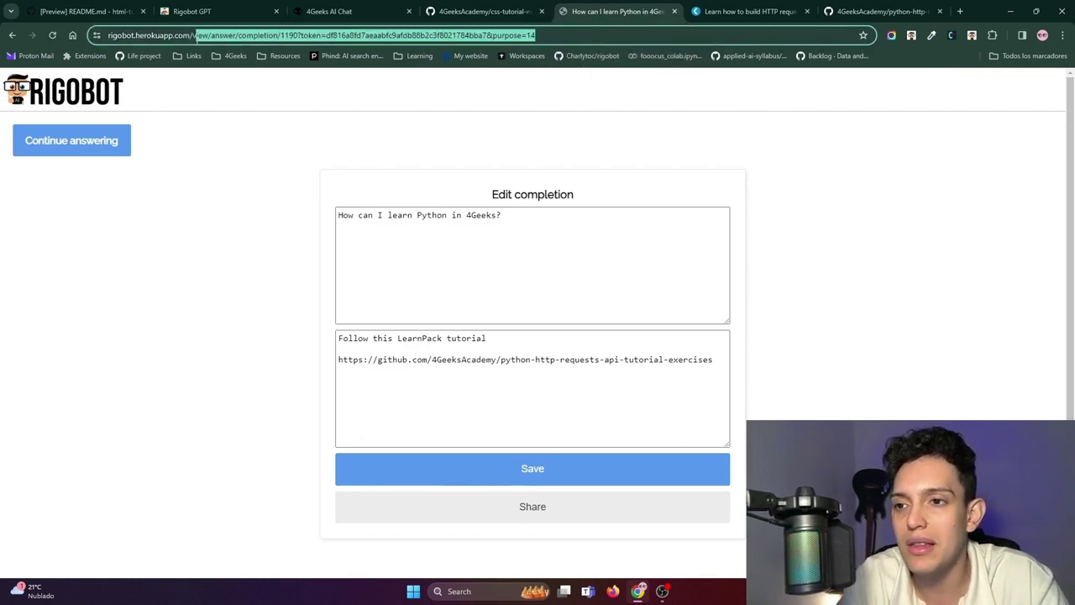
pyautogui.write('/ad')
pyautogui.press('Return')
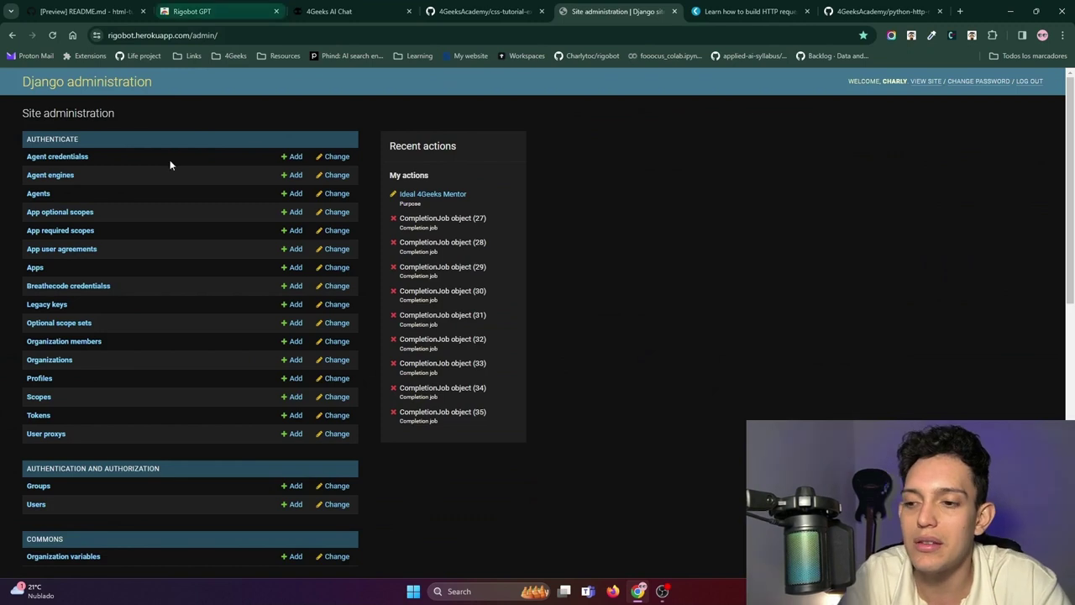
# Open the Finetuning completions list and select the completion "How can I learn Python in 4Geeks?".
pyautogui.scroll(-4, 163, 189)
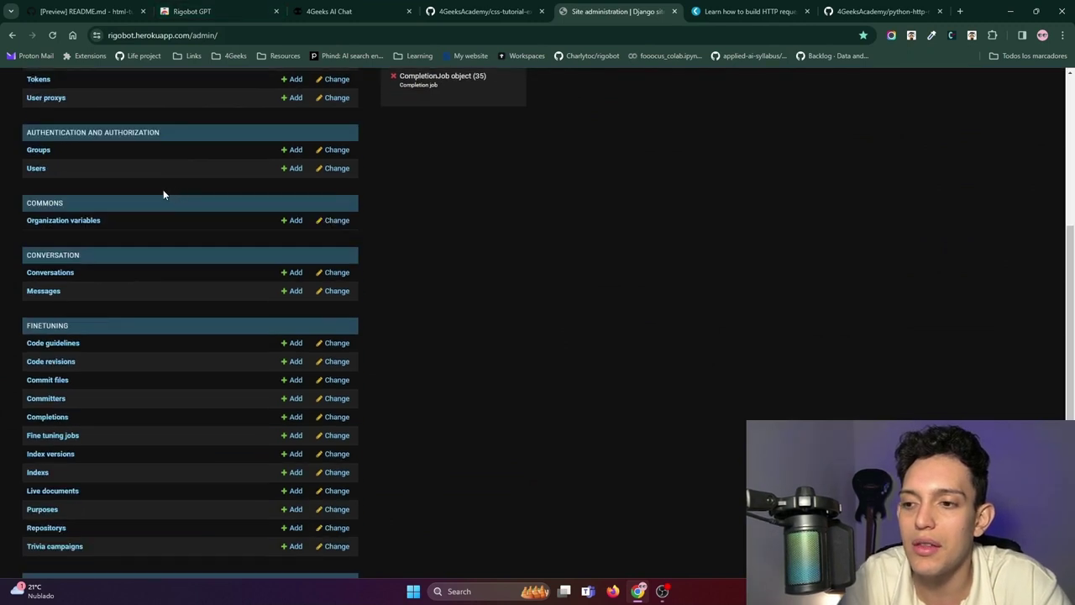
pyautogui.click(52, 419)
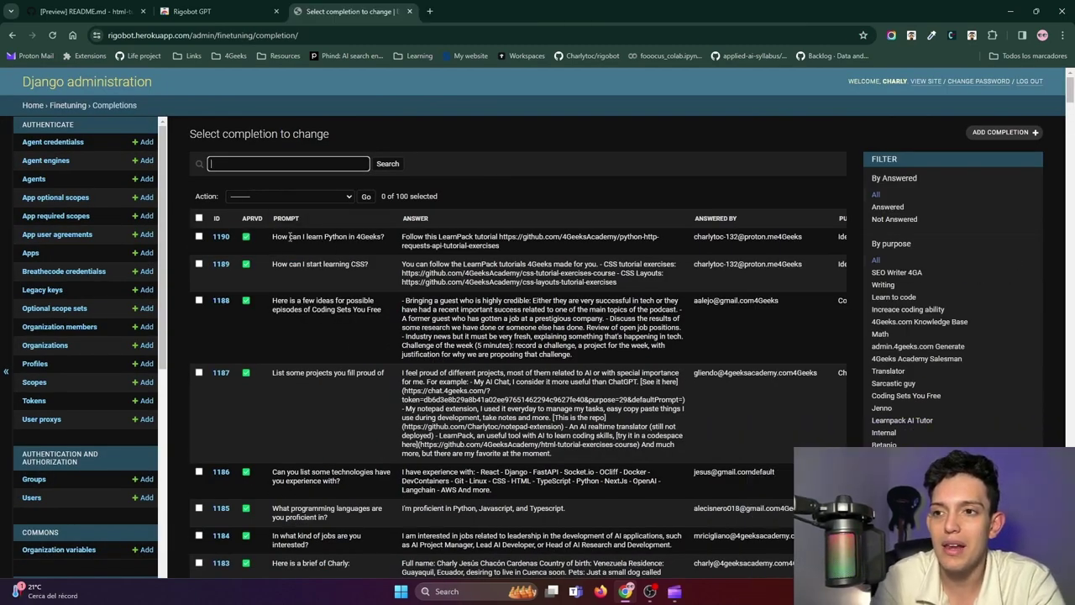
pyautogui.click(199, 236)
pyautogui.click(252, 197)
pyautogui.click(249, 205)
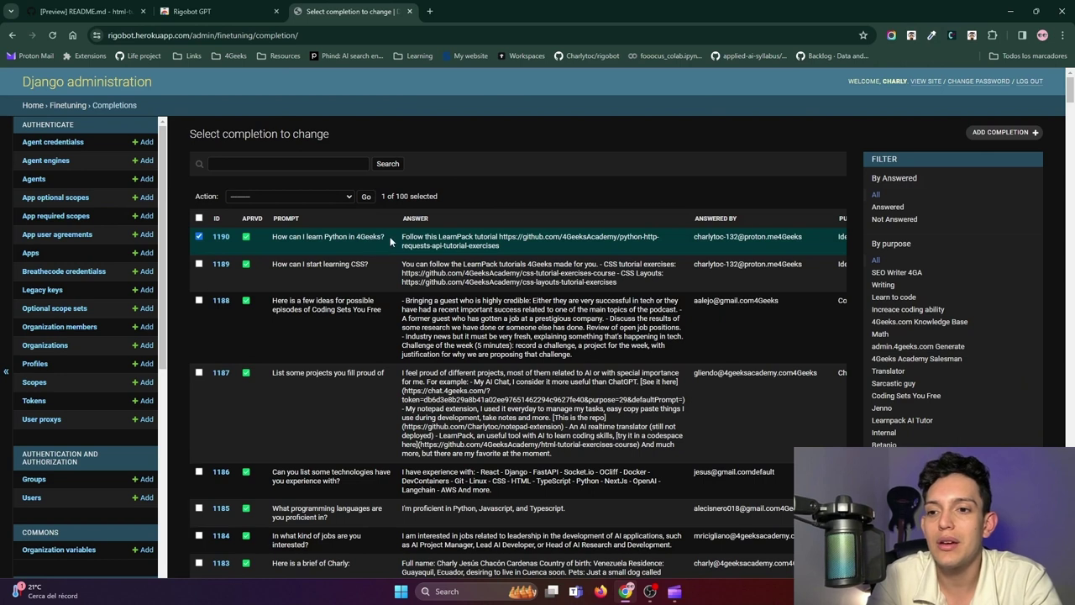
# Start a Rigobot conversation with the purpose Ideal 4Geeks Mentor.
pyautogui.click(911, 36)
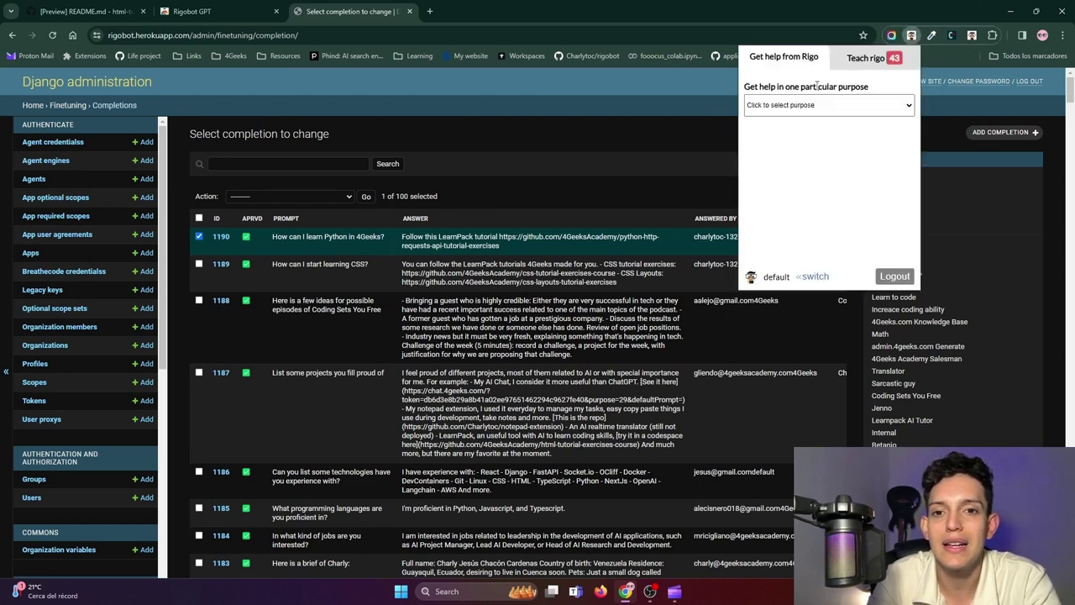
pyautogui.click(827, 105)
pyautogui.scroll(-2, 813, 252)
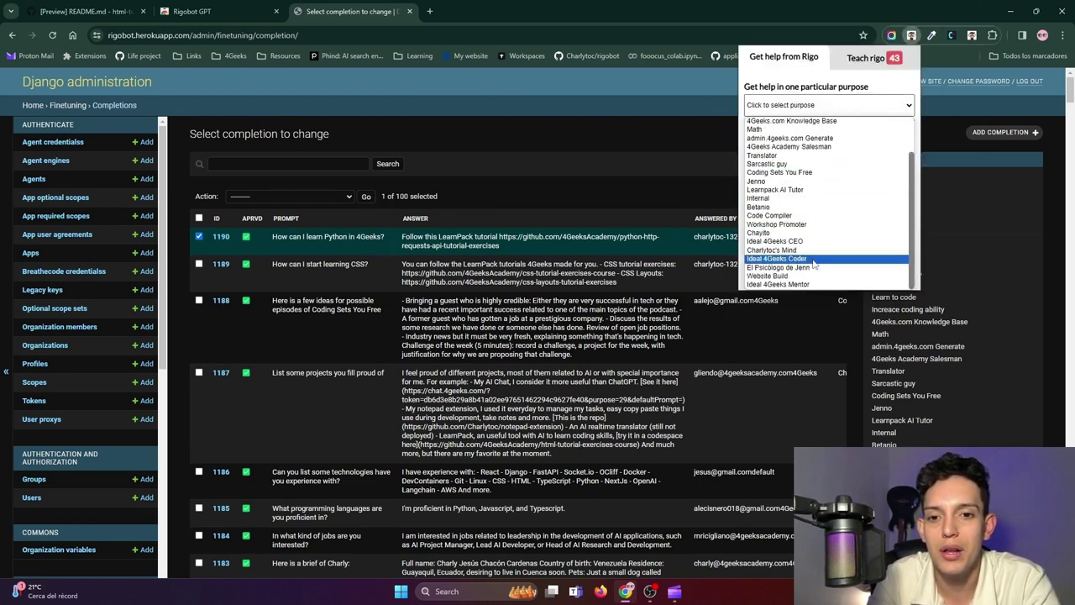
pyautogui.click(809, 285)
pyautogui.click(837, 173)
# Send the message "I want to Learn python" to the Ideal 4Geeks Mentor.
pyautogui.click(408, 510)
pyautogui.write('I want to Learn python')
pyautogui.press('Return')
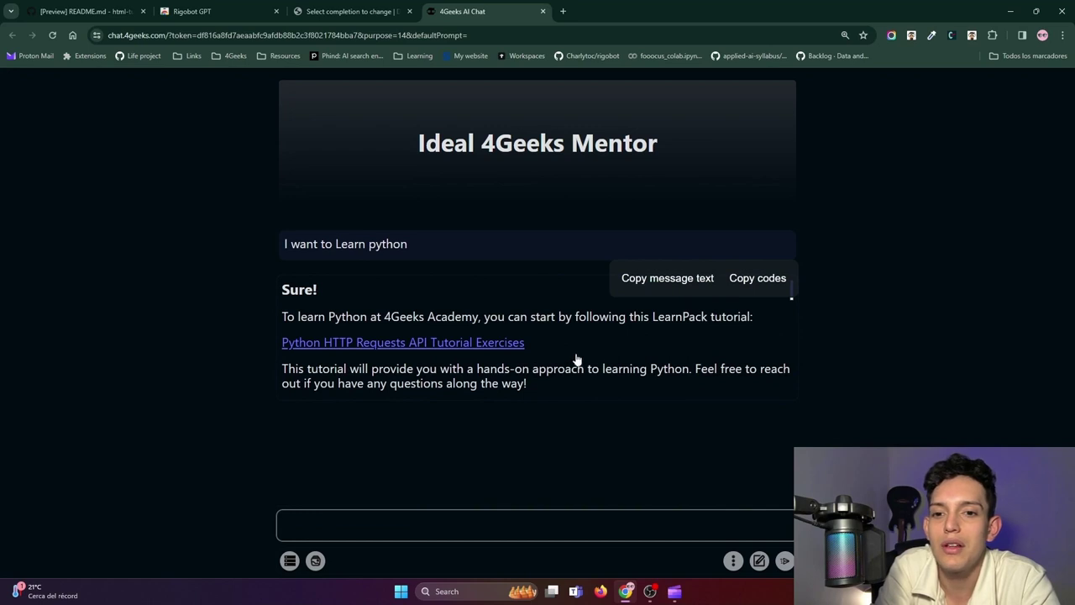
# Check the Python HTTP Requests API Tutorial Exercises link from the answer in its own browser tab, and close that tab.
pyautogui.click(412, 344)
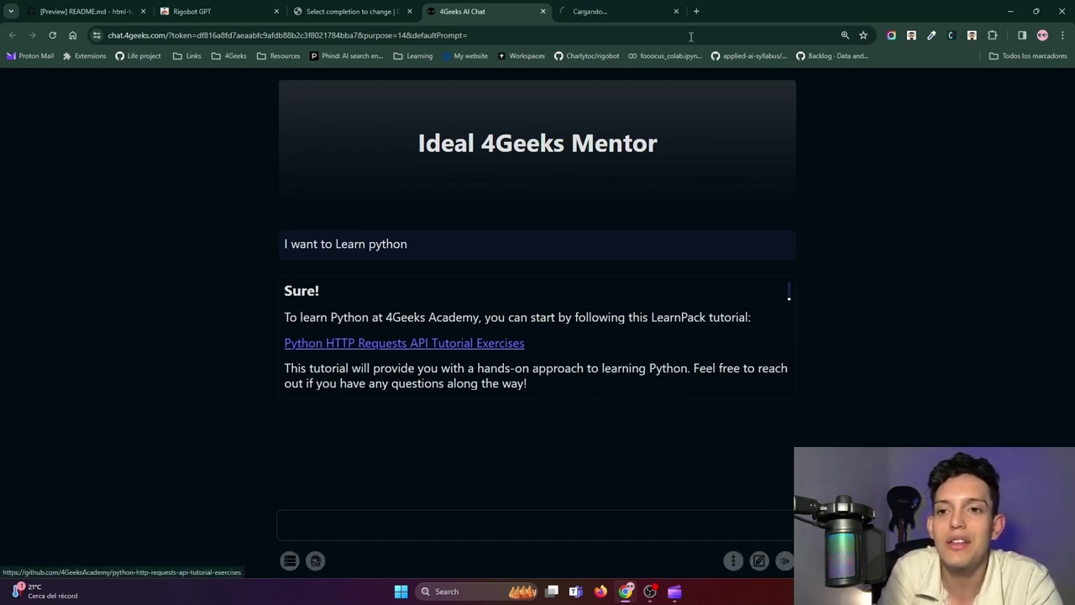
pyautogui.click(605, 11)
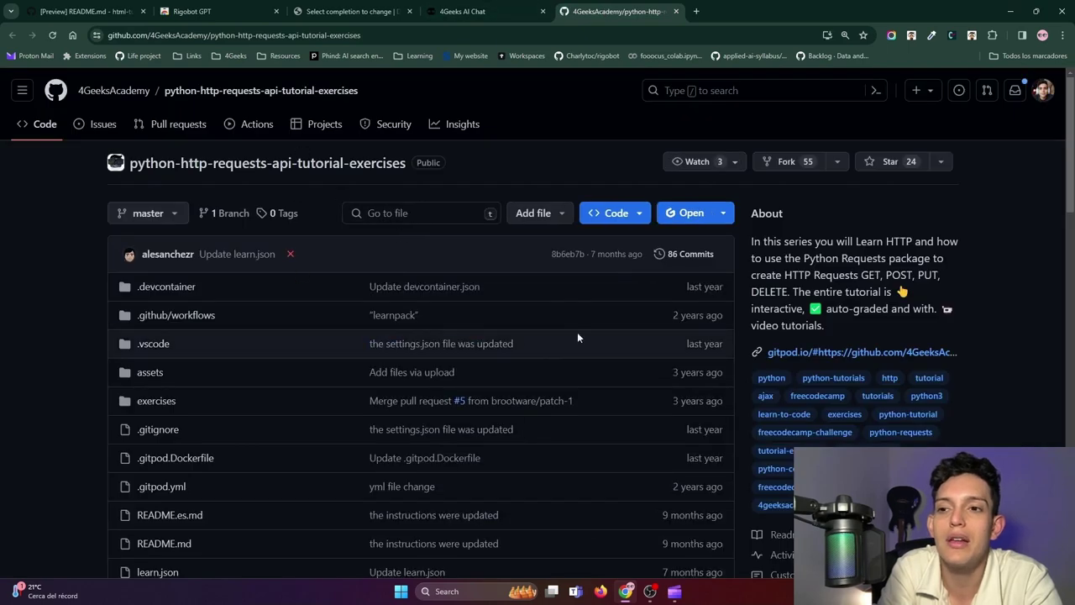
pyautogui.middleClick(602, 12)
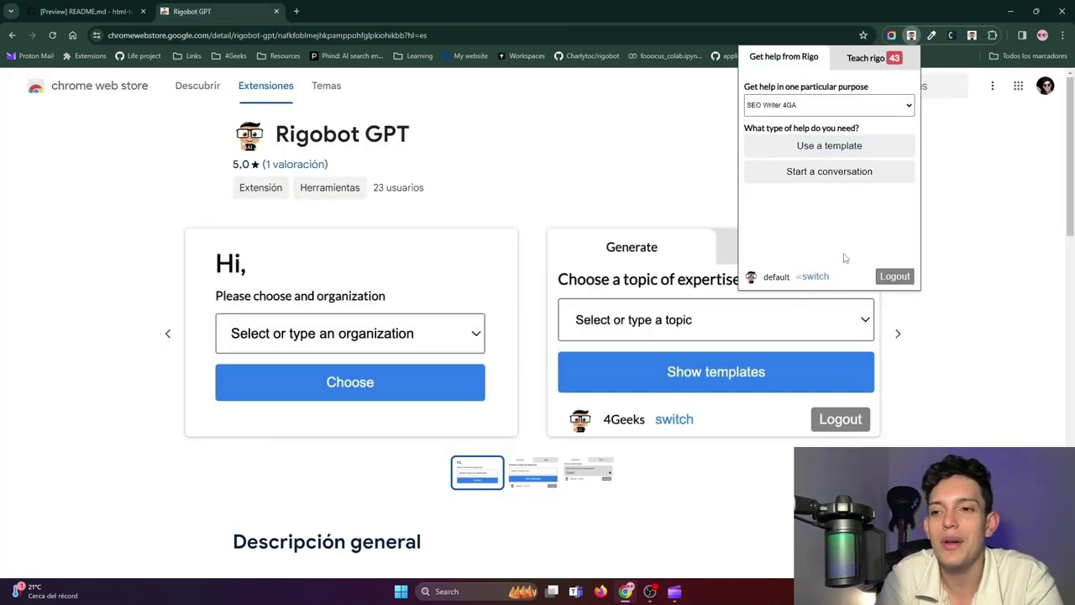
# Run the SEO Writer 4GA template "Generate description for blog topic" with topic "Text to SQL app", review the chat and close it.
pyautogui.click(823, 152)
pyautogui.scroll(-3, 823, 155)
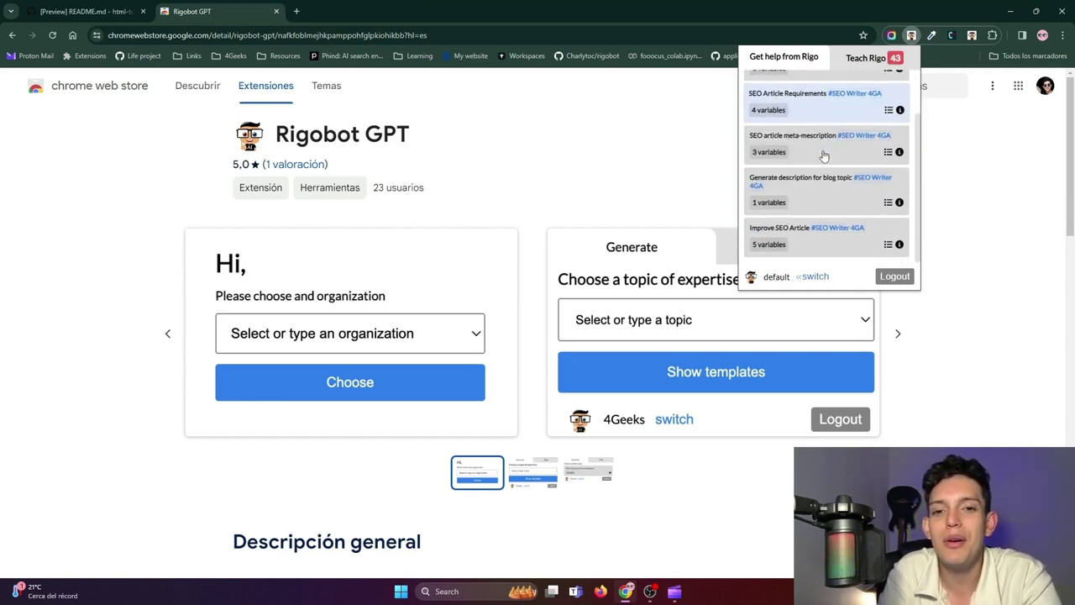
pyautogui.click(829, 206)
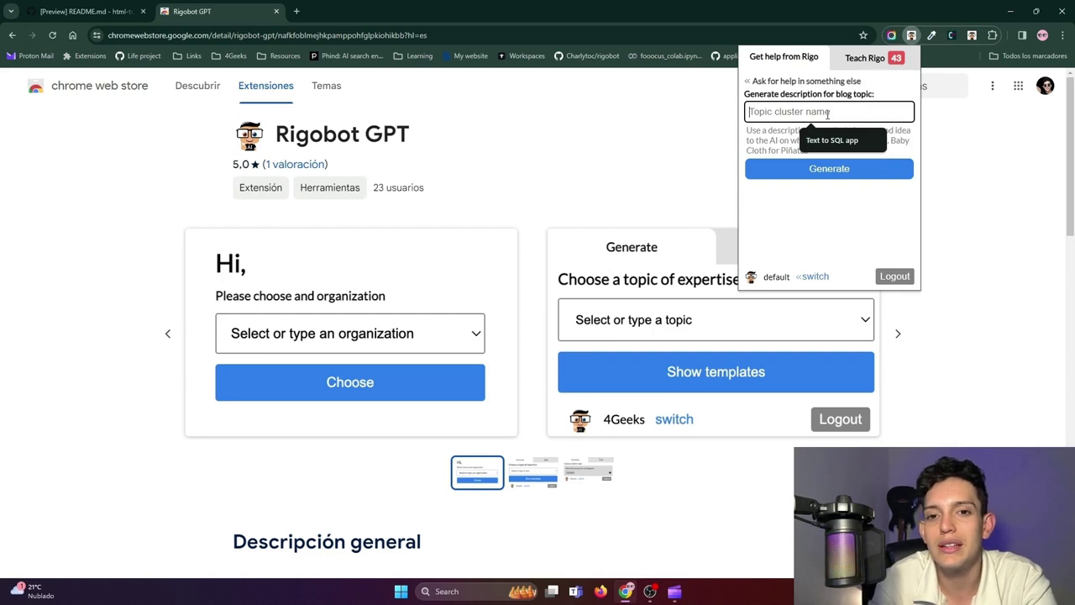
pyautogui.click(829, 140)
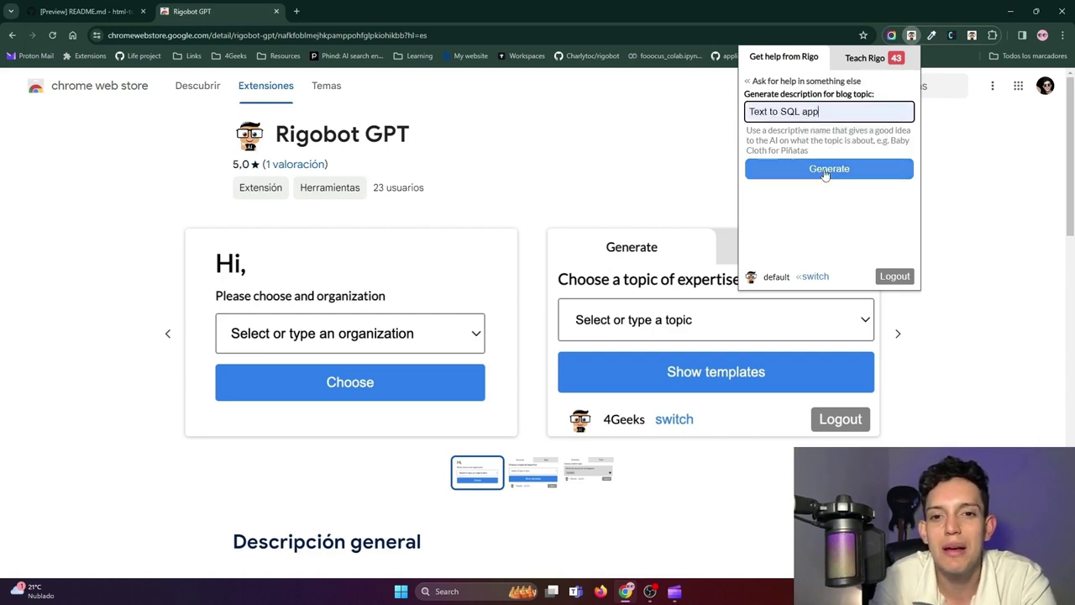
pyautogui.click(826, 172)
pyautogui.click(826, 170)
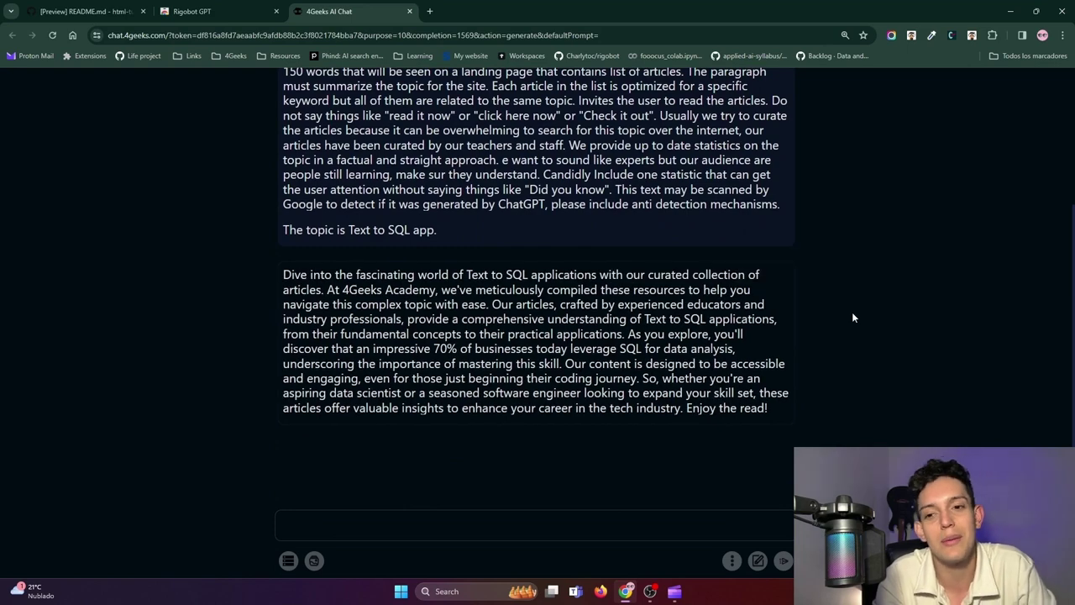
pyautogui.scroll(1, 851, 317)
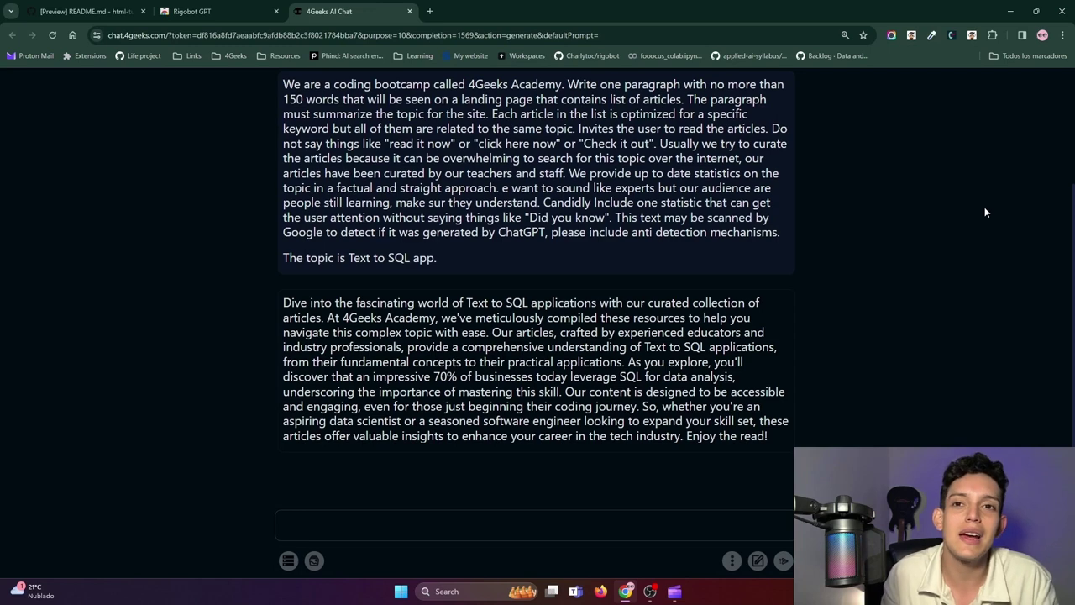
pyautogui.scroll(4, 927, 248)
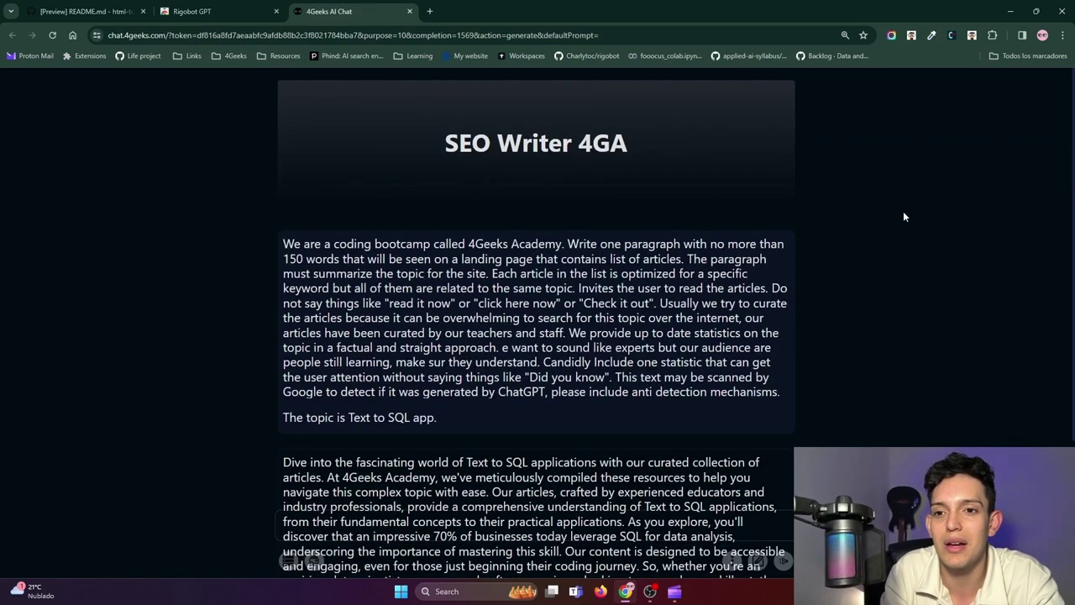
pyautogui.click(409, 11)
# Switch the Rigobot extension's purpose to Charlytoc's Mind and start a conversation.
pyautogui.click(911, 35)
pyautogui.click(797, 81)
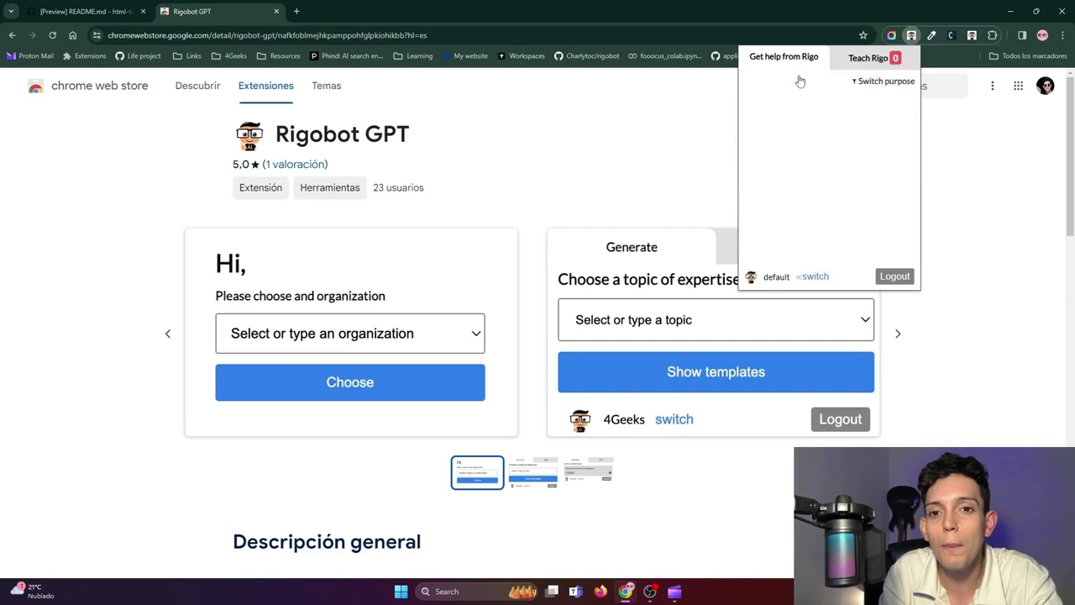
pyautogui.click(876, 82)
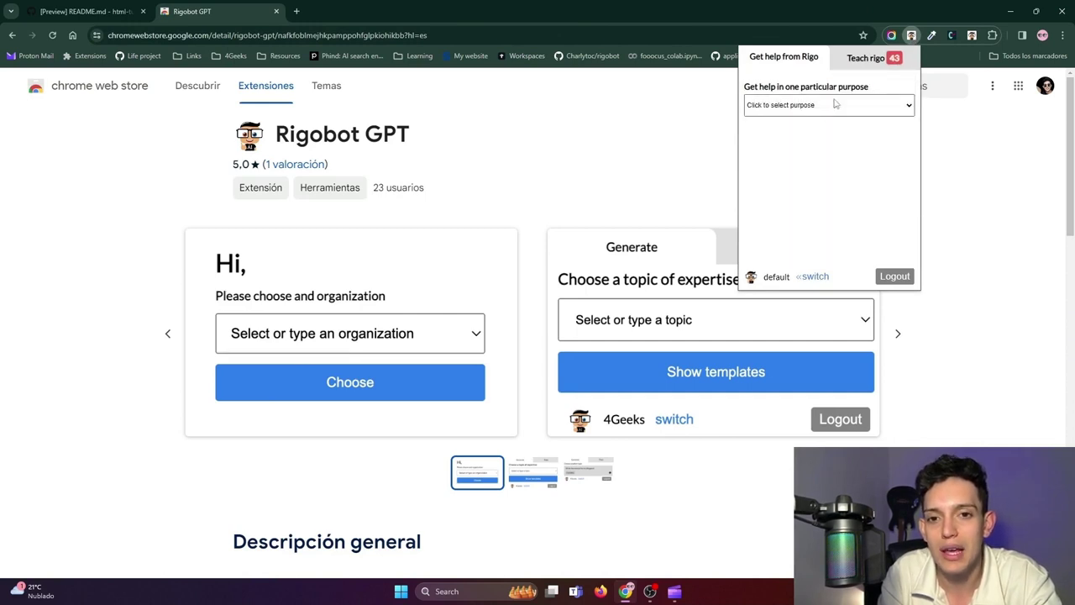
pyautogui.click(827, 105)
pyautogui.scroll(-3, 795, 241)
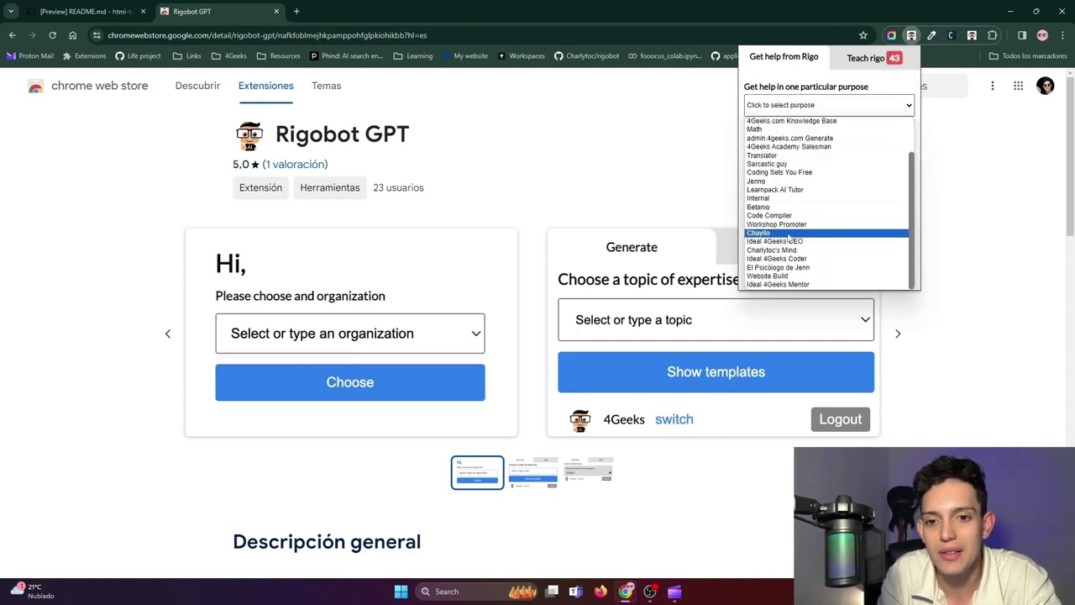
pyautogui.click(794, 252)
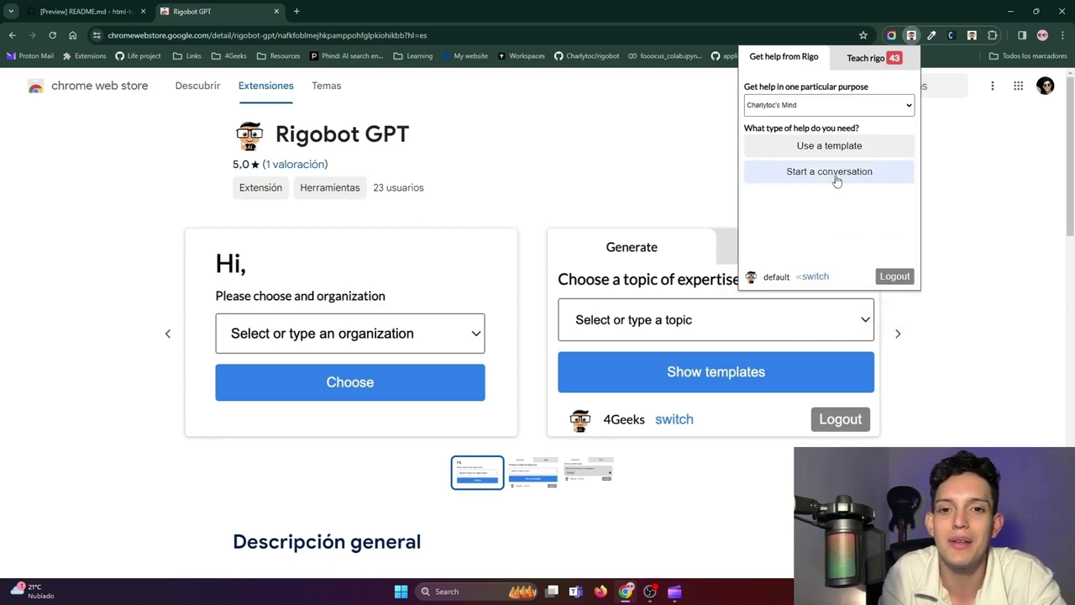
pyautogui.click(828, 172)
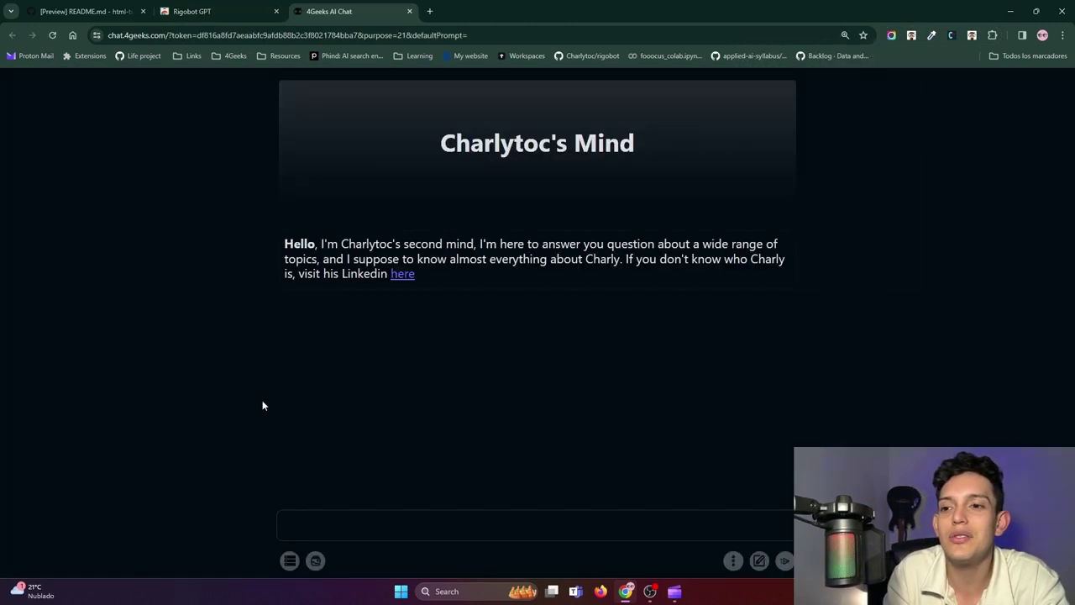
# Ask Charlytoc's Mind "What projects are your favorite ones?".
pyautogui.click(466, 514)
pyautogui.write('What projects are your favorite ones')
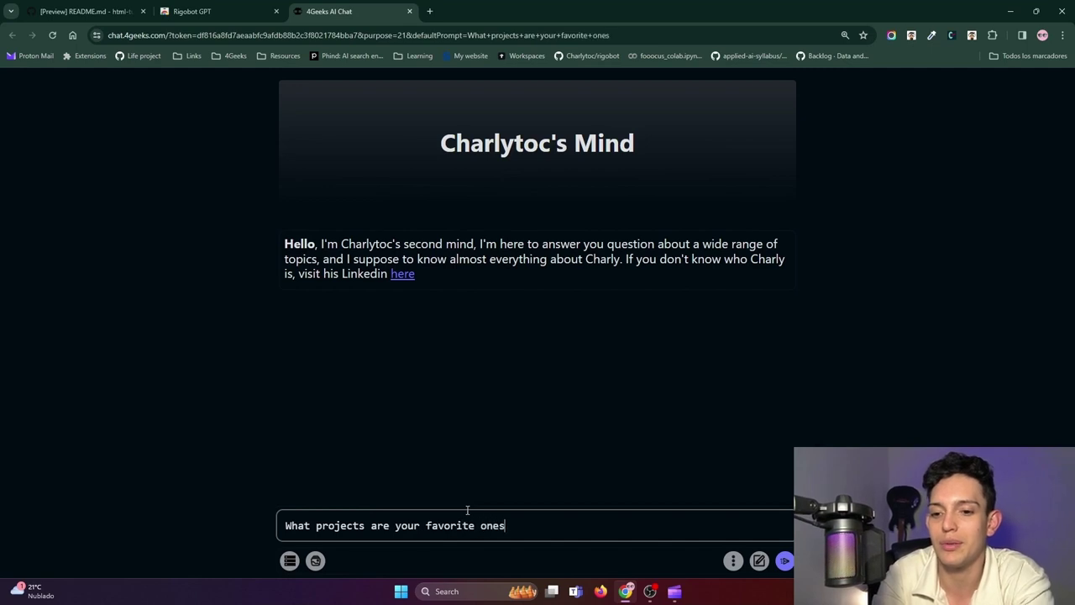
pyautogui.write('?')
pyautogui.press('Return')
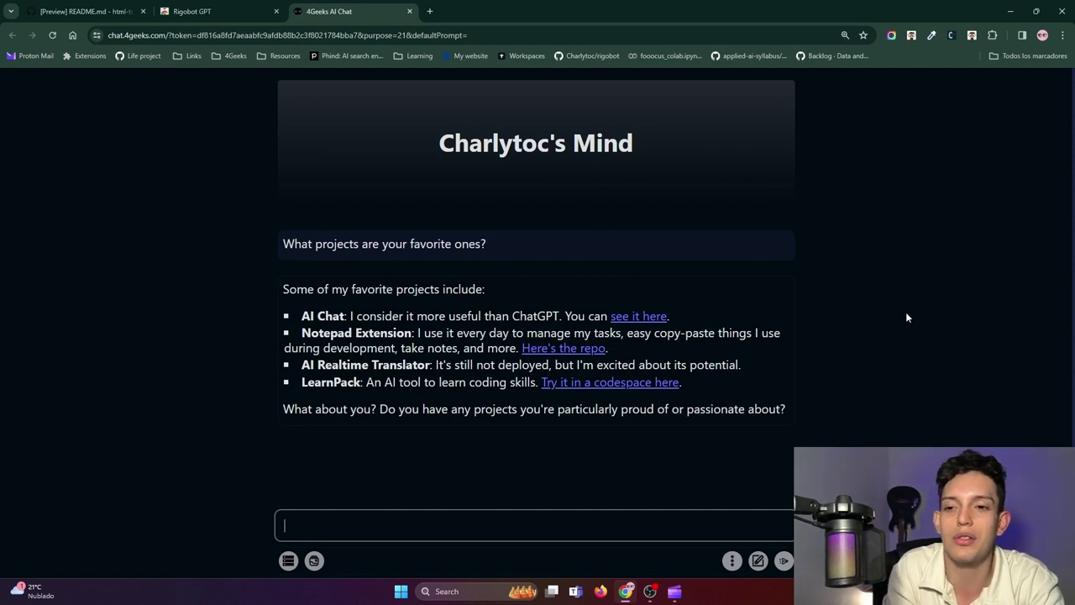
pyautogui.moveTo(432, 153); pyautogui.dragTo(628, 152)
pyautogui.click(691, 152)
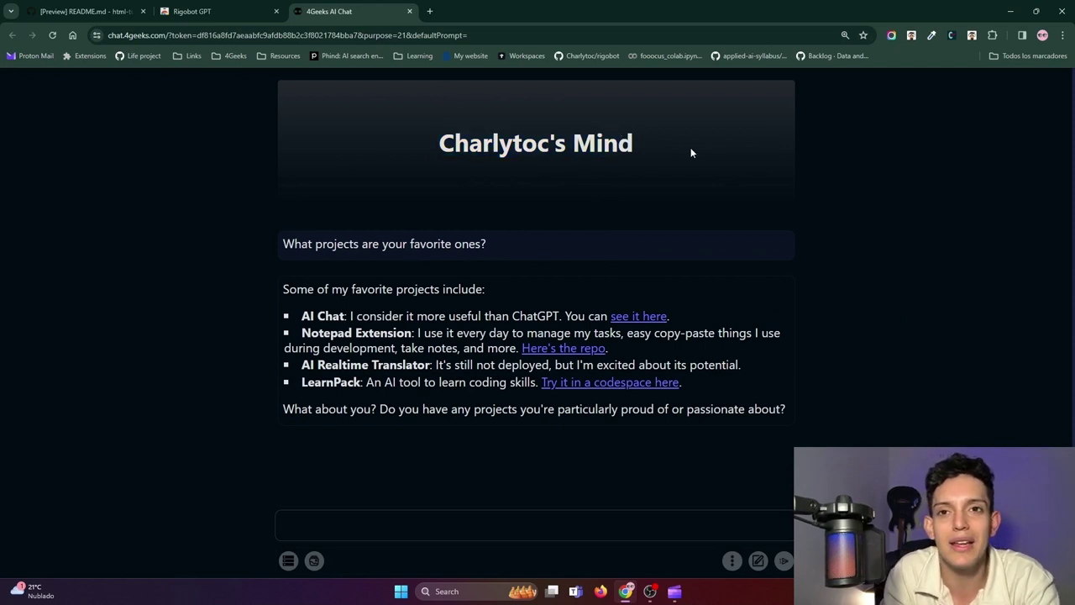
pyautogui.moveTo(435, 157); pyautogui.dragTo(707, 157)
pyautogui.click(707, 157)
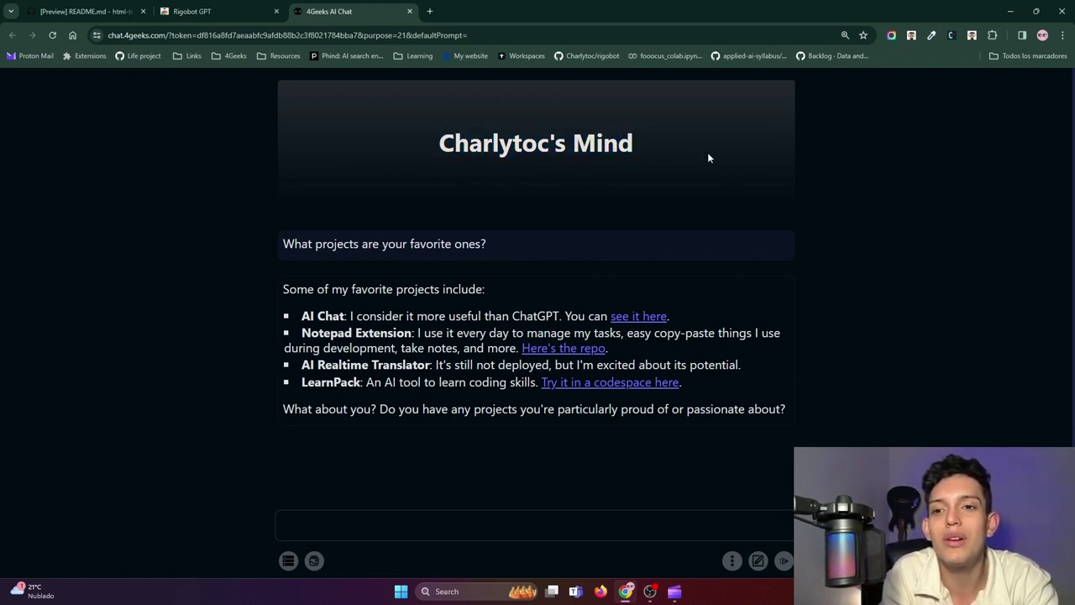
# View the LearnPack project link from the answer, close its page and return to the Rigobot GPT store page.
pyautogui.click(588, 384)
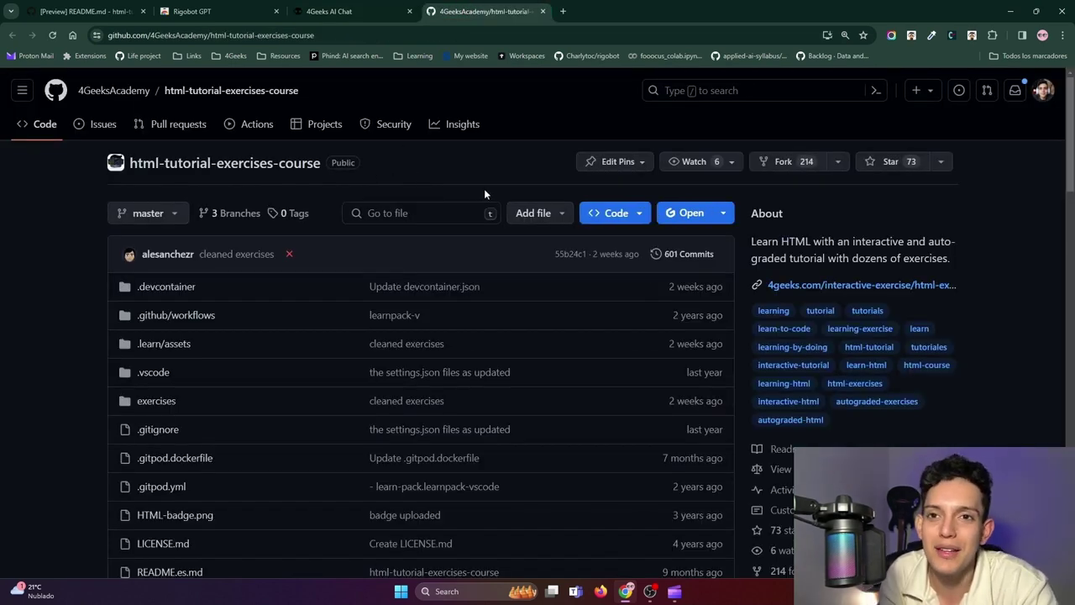
pyautogui.click(542, 11)
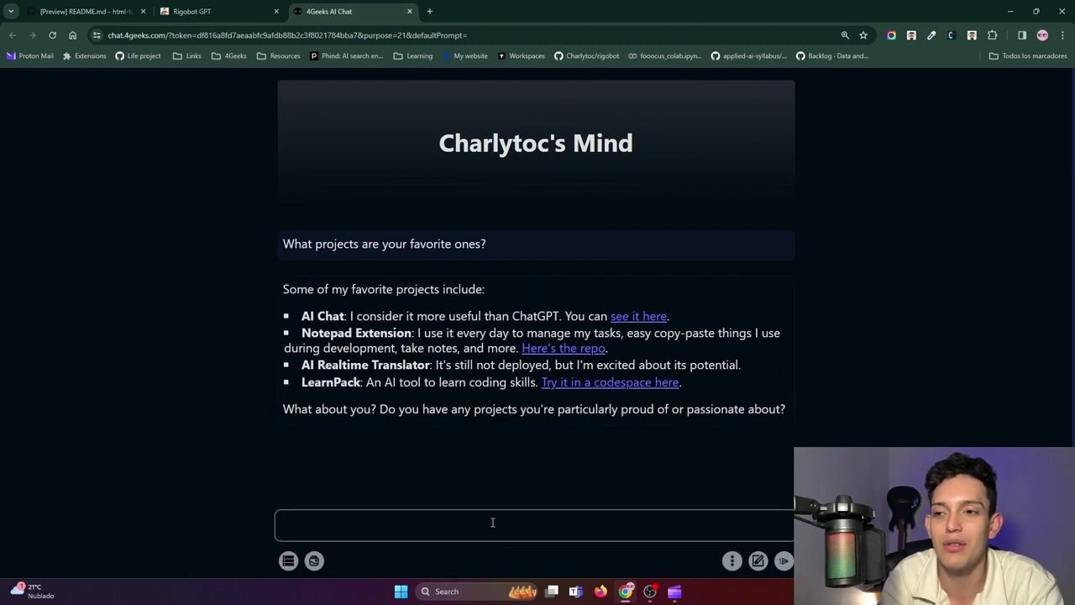
pyautogui.click(252, 14)
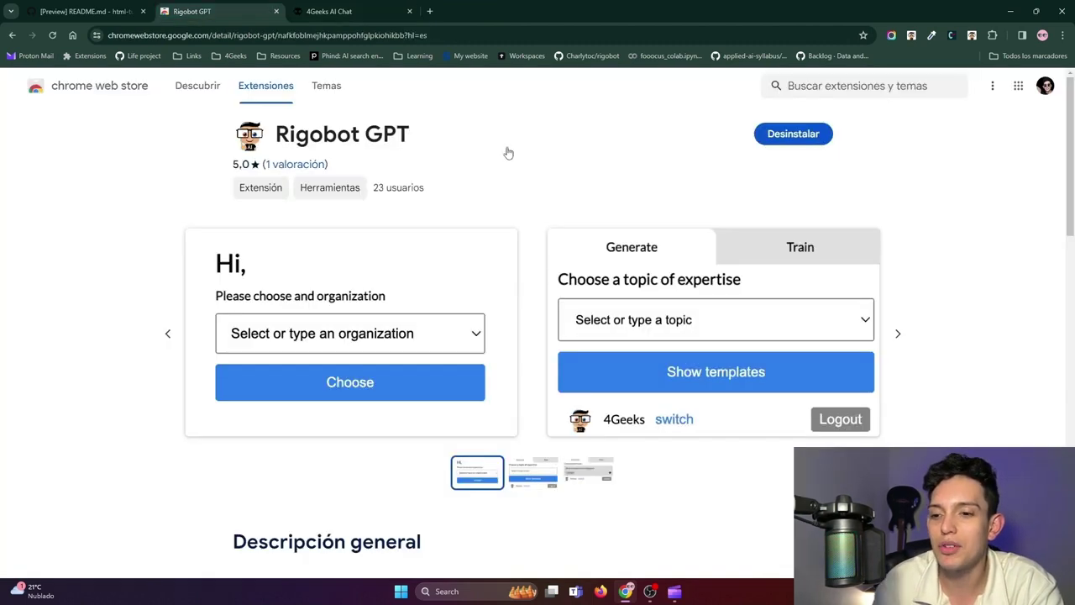
# Search Google for "butter chicken" in a new browser tab.
pyautogui.click(430, 12)
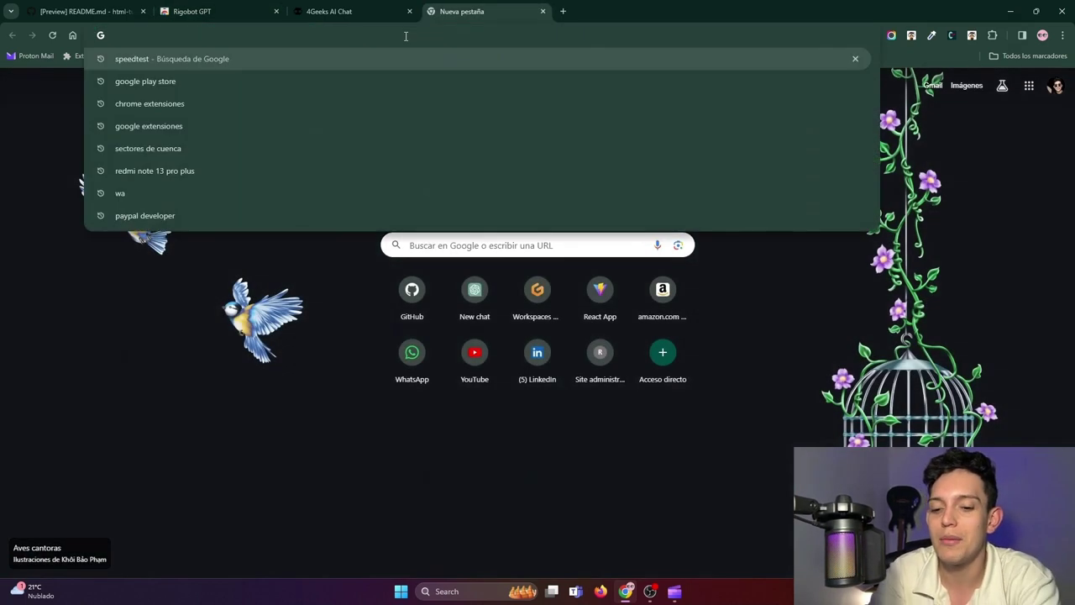
pyautogui.write('breathecode.herokuapp.com/admin/utter')
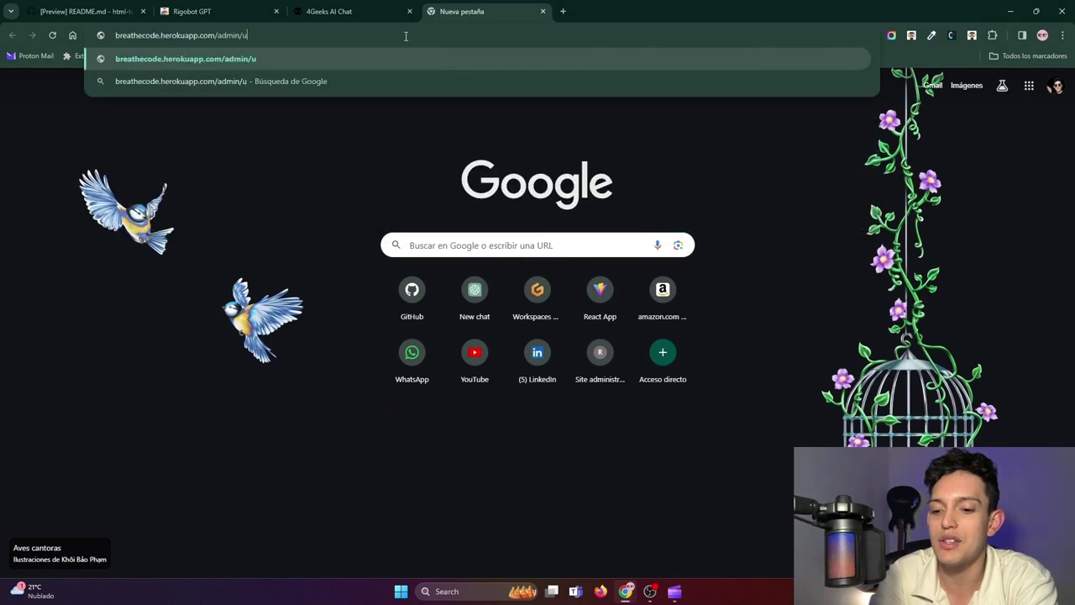
pyautogui.write('c')
pyautogui.hotkey('ctrl', 'a')
pyautogui.write('bu')
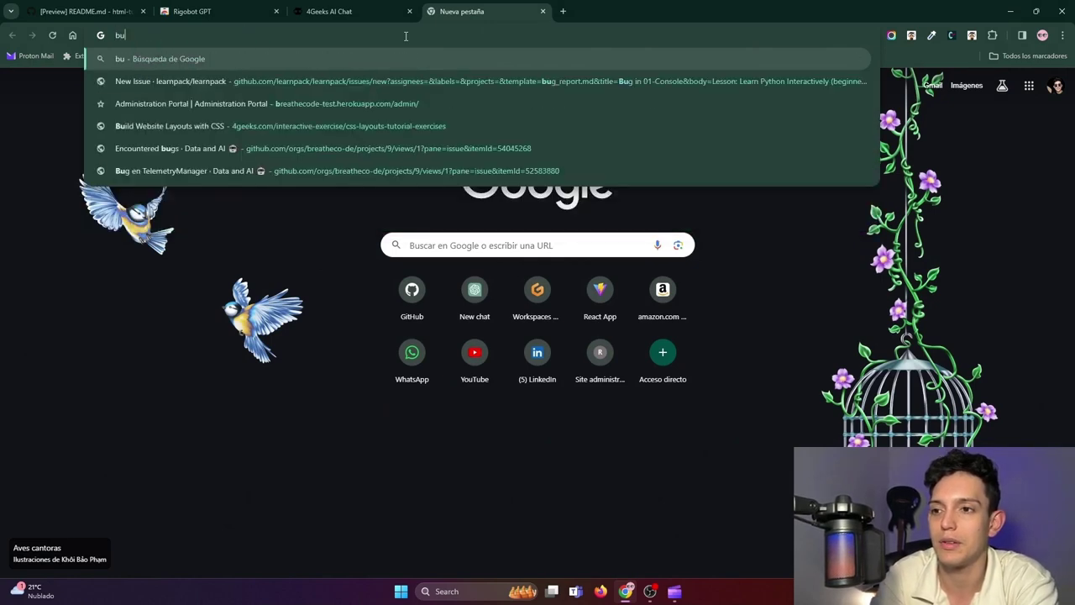
pyautogui.write('tter chi')
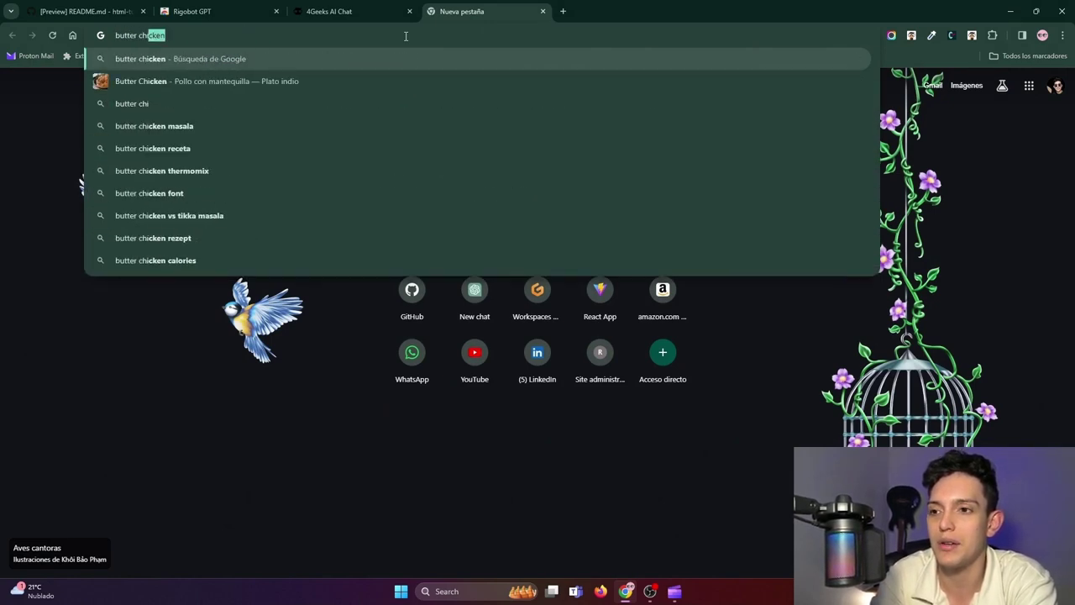
pyautogui.write('cken')
pyautogui.press('Return')
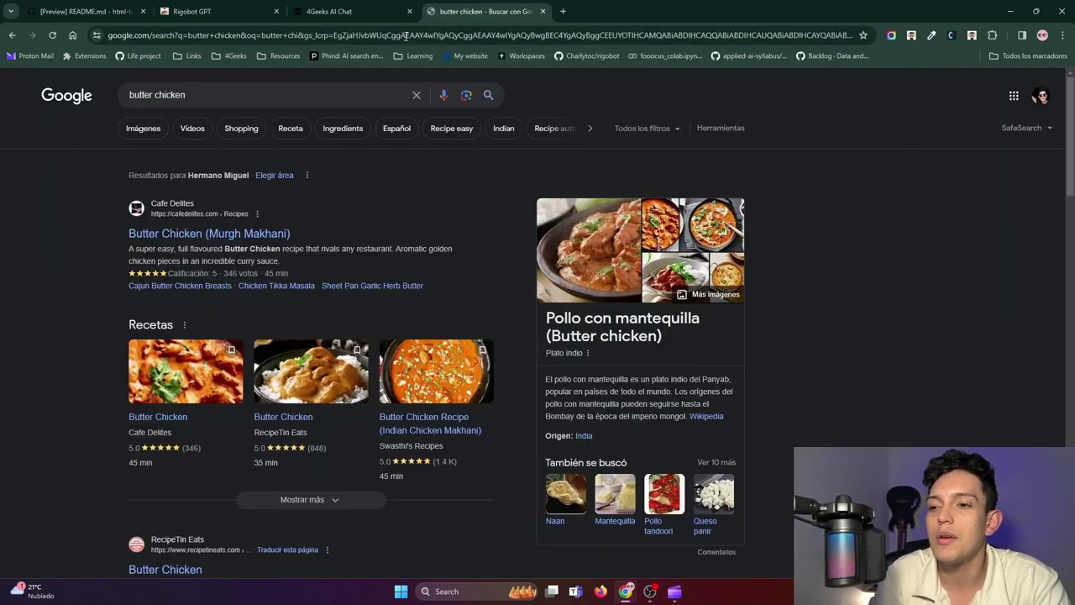
# Show the image results for butter chicken and preview the Delish and Little Spice Jar pictures.
pyautogui.click(146, 131)
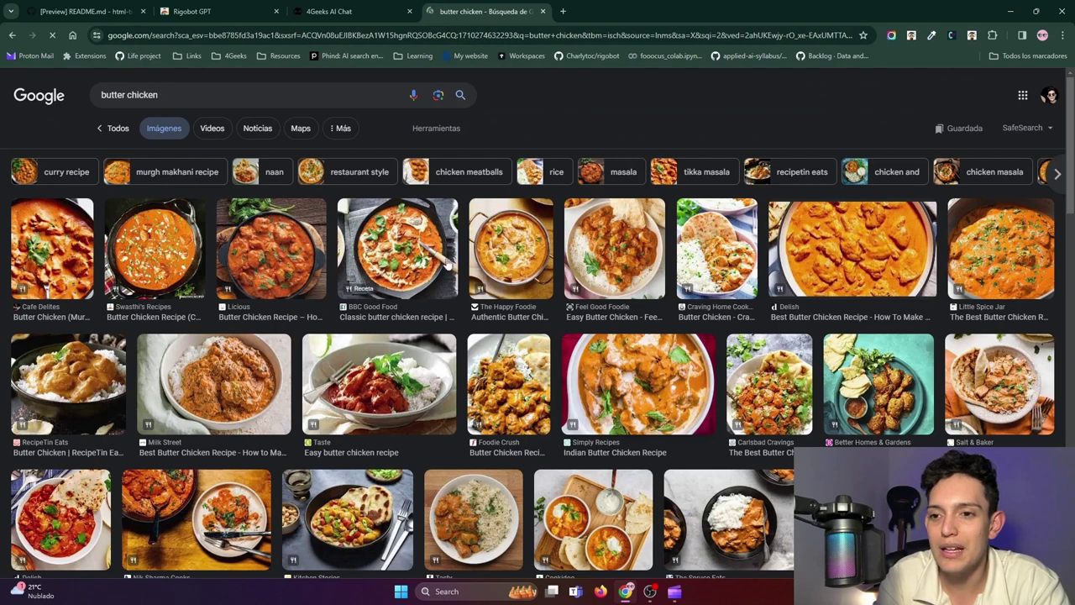
pyautogui.click(837, 263)
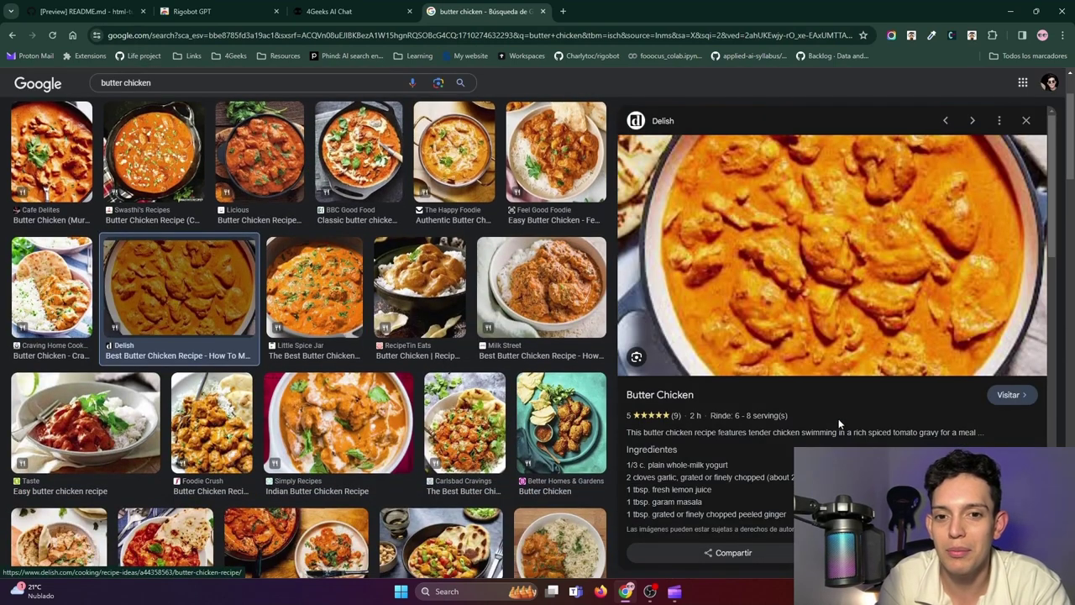
pyautogui.click(329, 304)
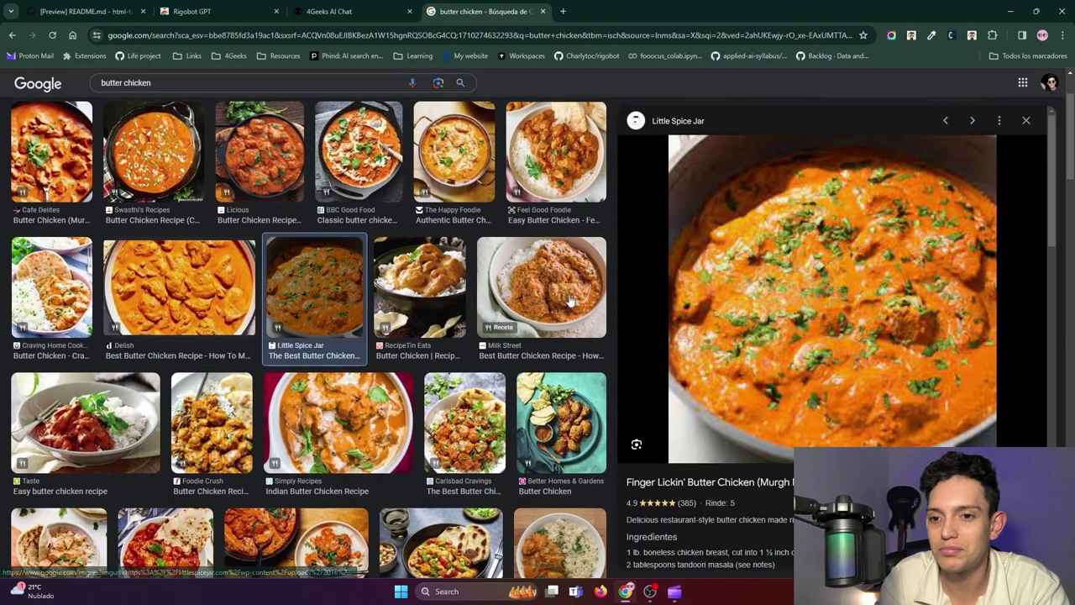
# Preview the Milk Street butter chicken picture and capture a screen snip of the dish.
pyautogui.click(541, 287)
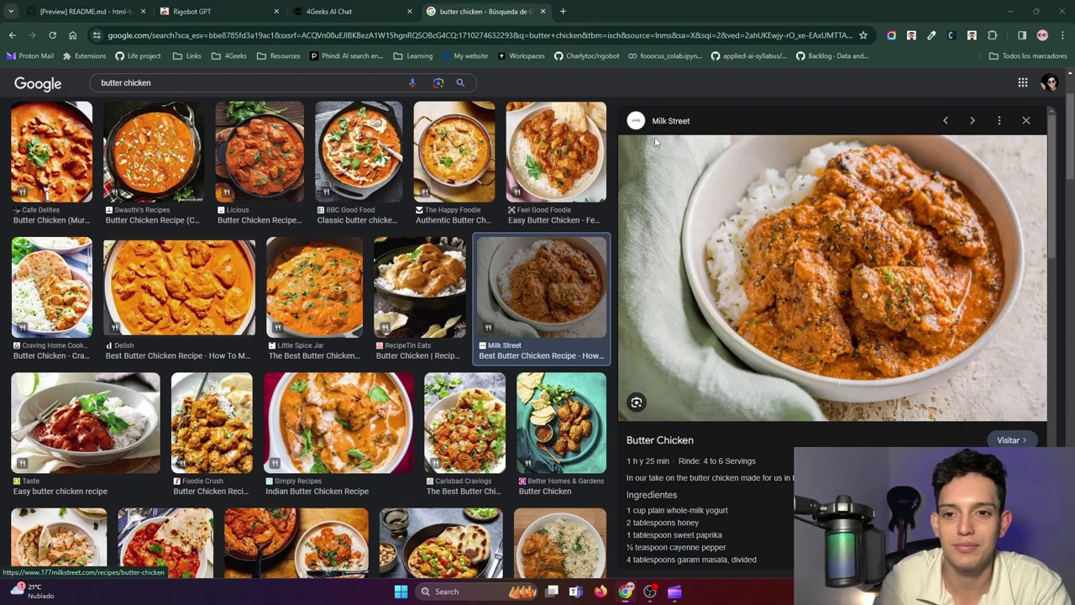
pyautogui.press('super+shift+s')
pyautogui.moveTo(655, 140); pyautogui.dragTo(1039, 406)
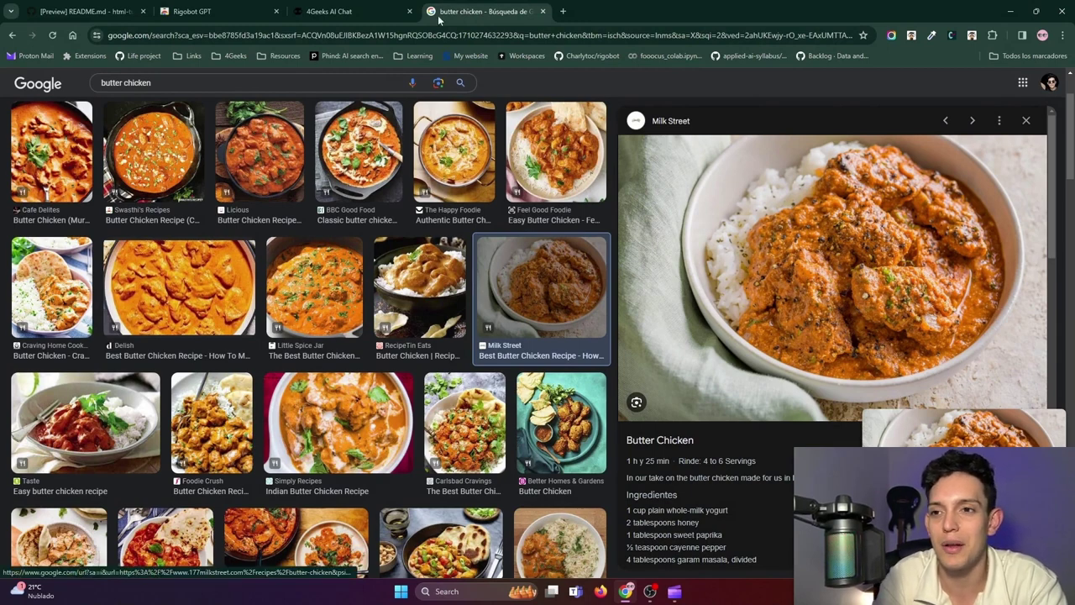
# Paste the captured dish image into the message box of the 4Geeks AI Chat conversation.
pyautogui.click(328, 11)
pyautogui.click(358, 530)
pyautogui.hotkey('ctrl', 'v')
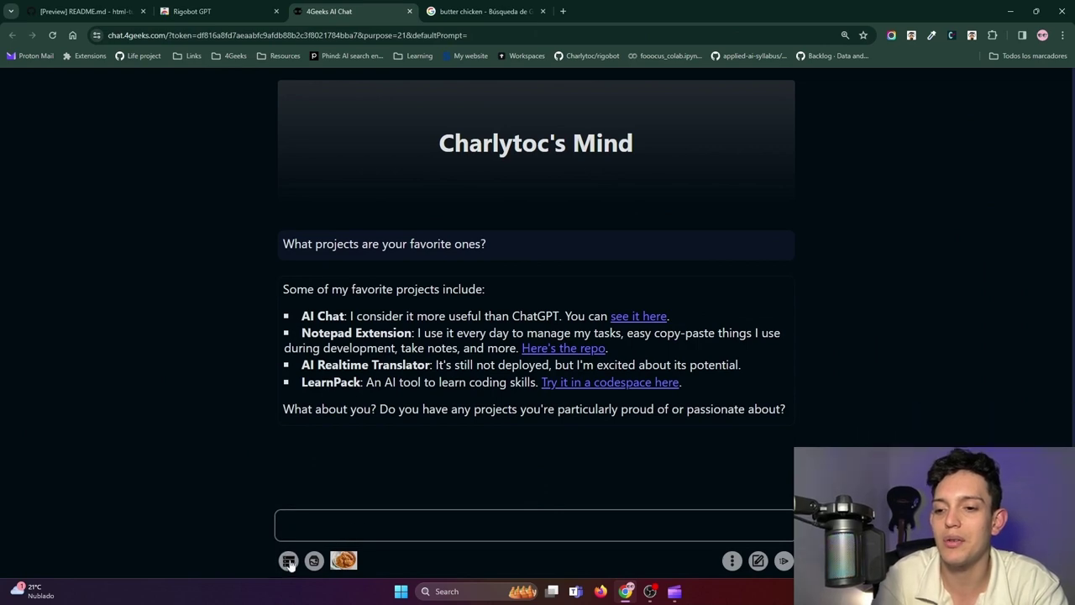
# View the chat's conversation history and close it again.
pyautogui.click(288, 560)
pyautogui.click(398, 104)
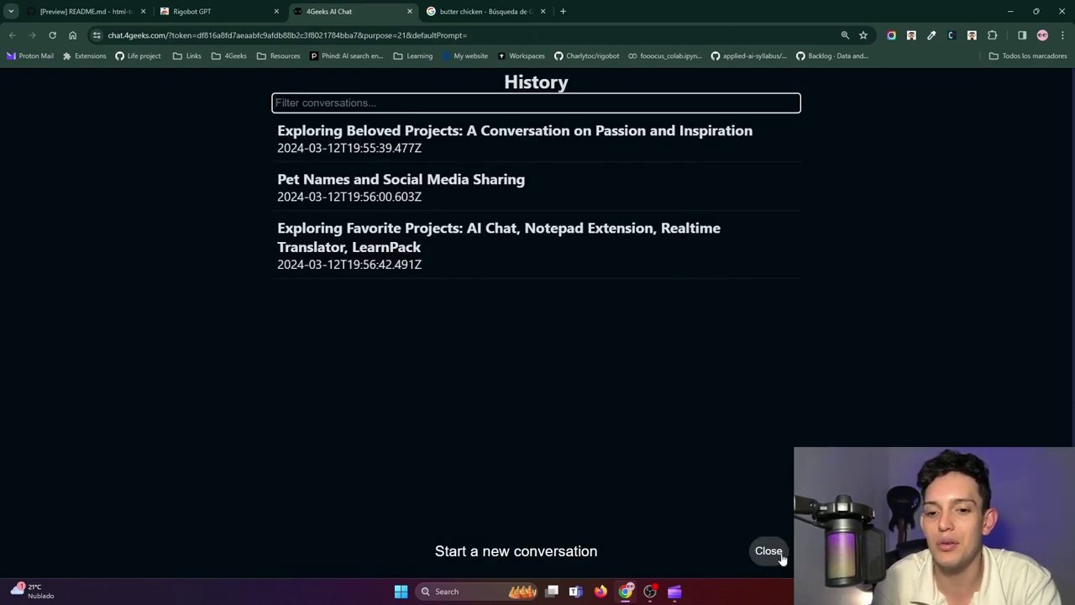
pyautogui.click(768, 554)
pyautogui.click(290, 560)
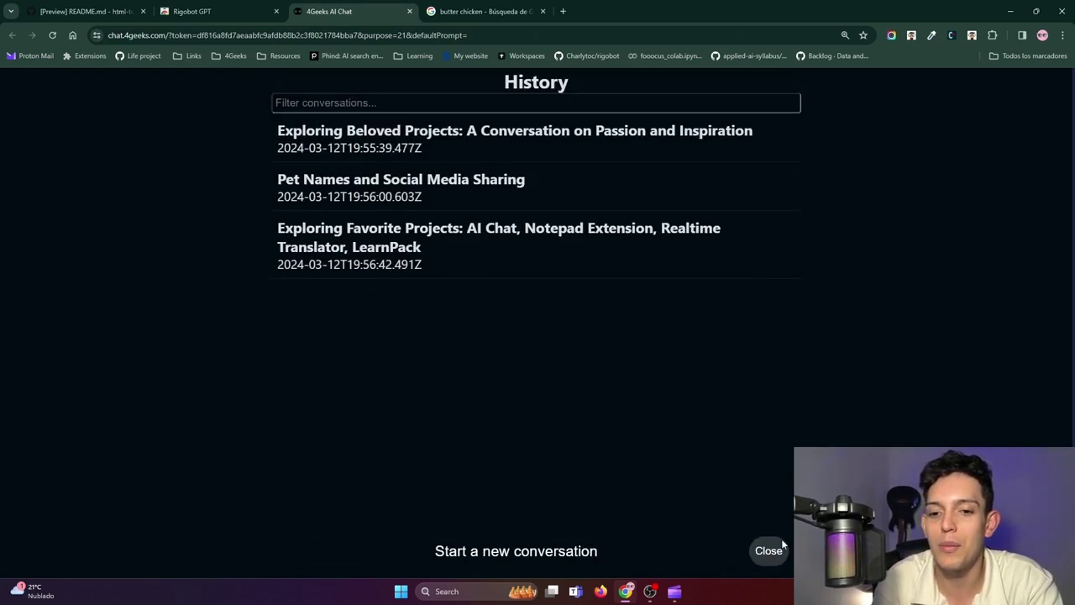
pyautogui.click(770, 554)
# Filter the list of purposes by "ch" and switch the chat to the Chayito purpose.
pyautogui.click(732, 560)
pyautogui.write('ch')
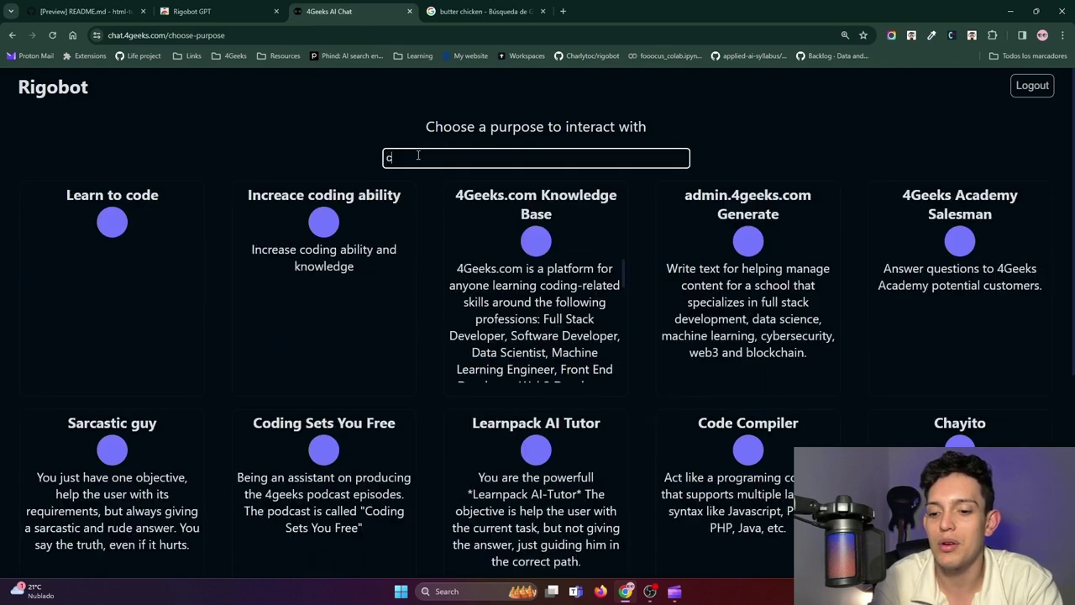
pyautogui.click(144, 261)
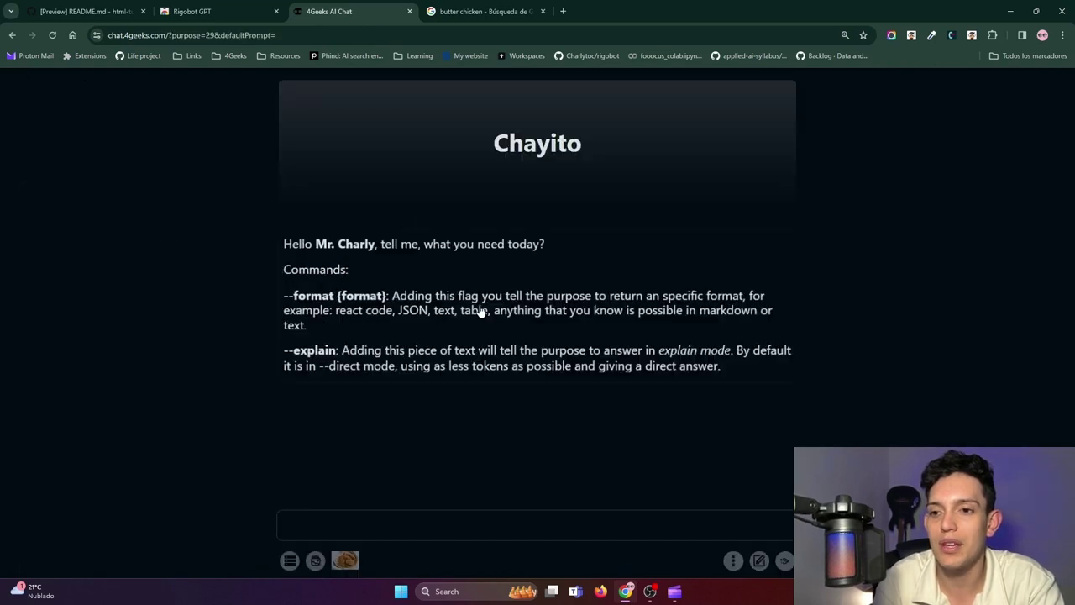
# Ask Chayito "Give me a recipe the plate on the image" with the pasted picture attached.
pyautogui.click(366, 528)
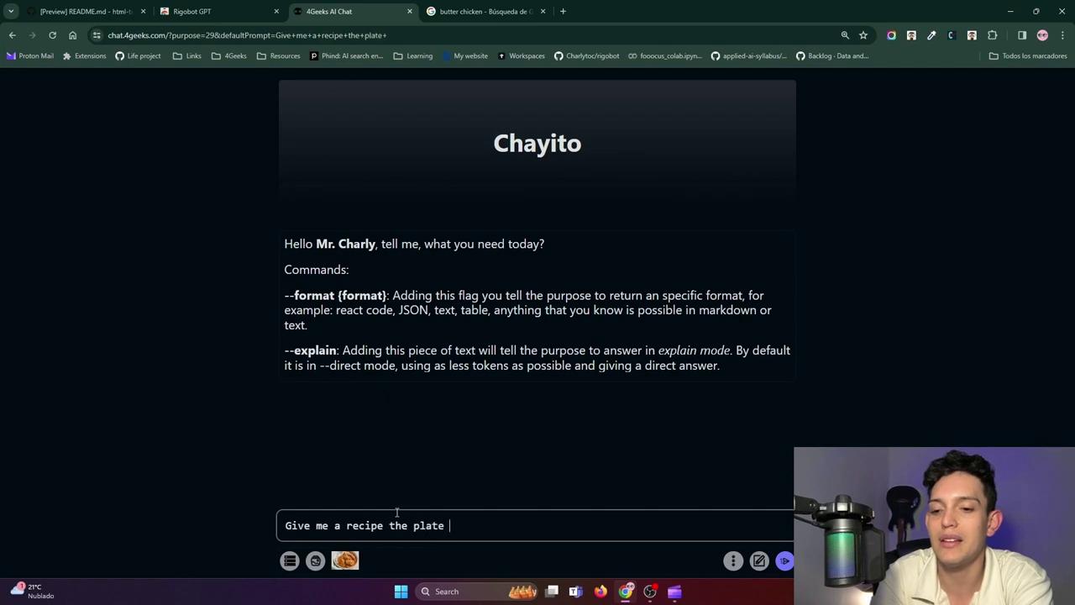
pyautogui.write('mage')
pyautogui.press('Return')
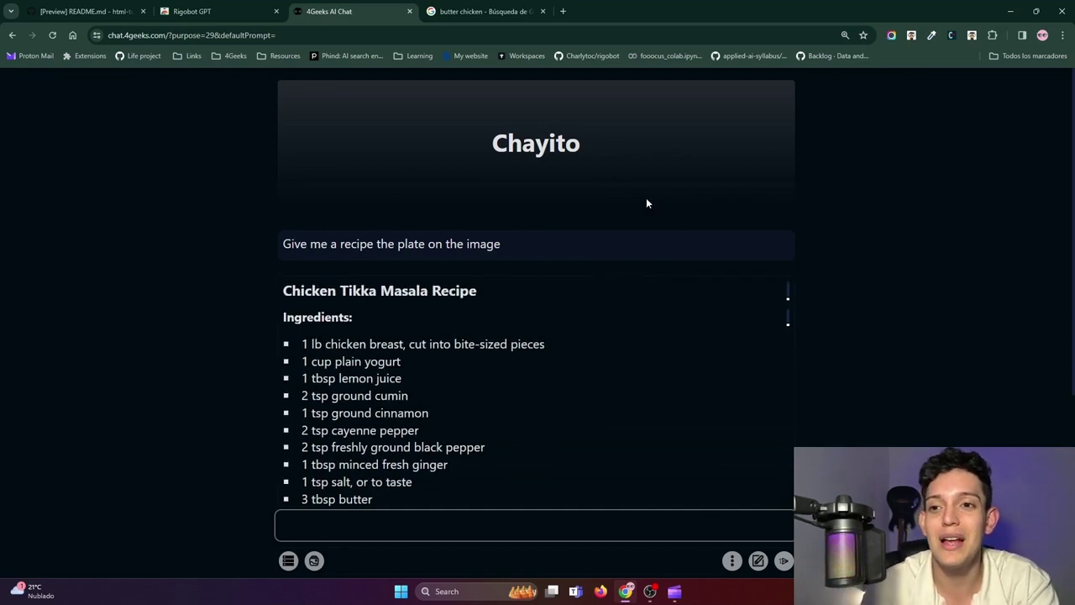
# Compare the Milk Street butter chicken picture with the ingredients and instructions in Chayito's recipe answer.
pyautogui.click(512, 14)
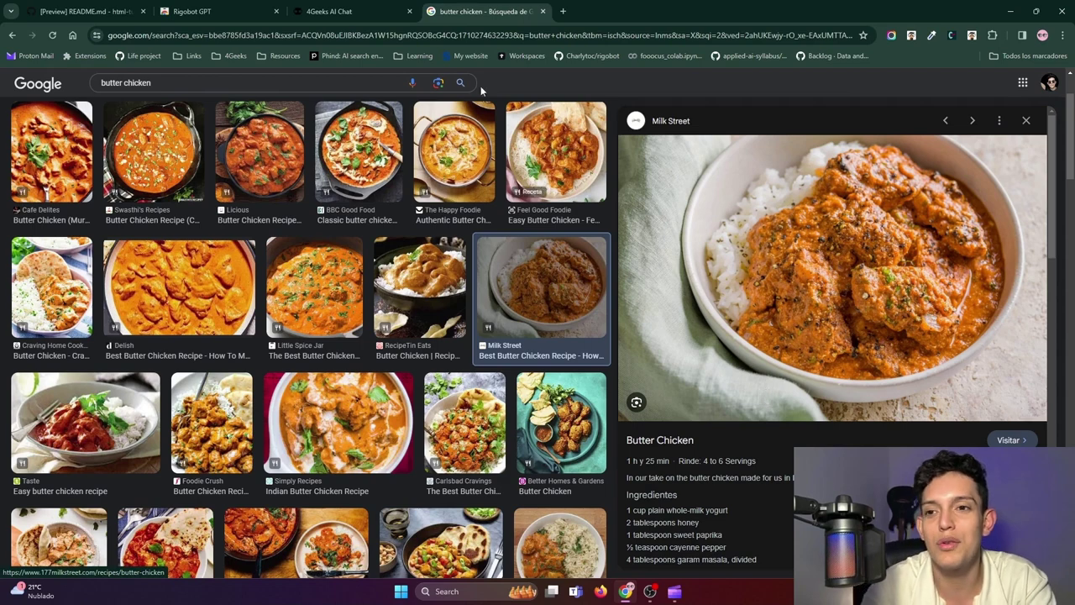
pyautogui.click(361, 11)
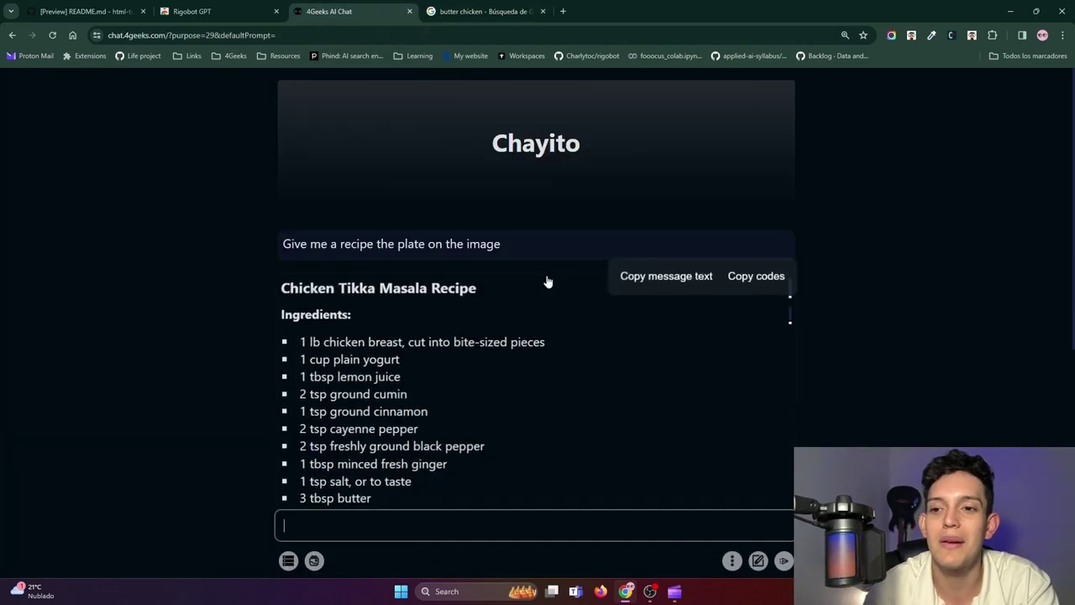
pyautogui.scroll(-3, 946, 363)
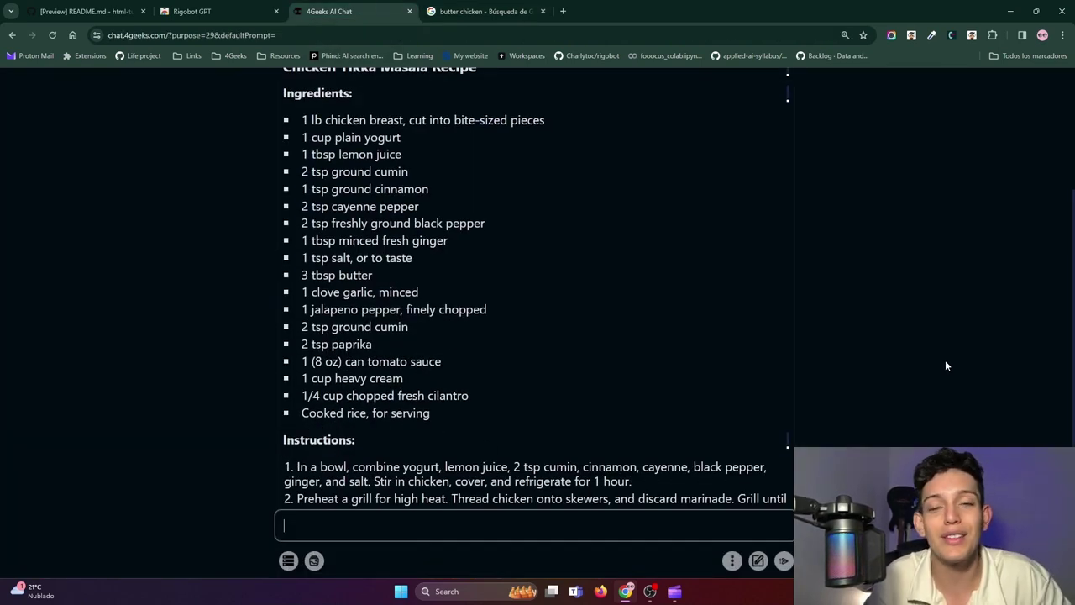